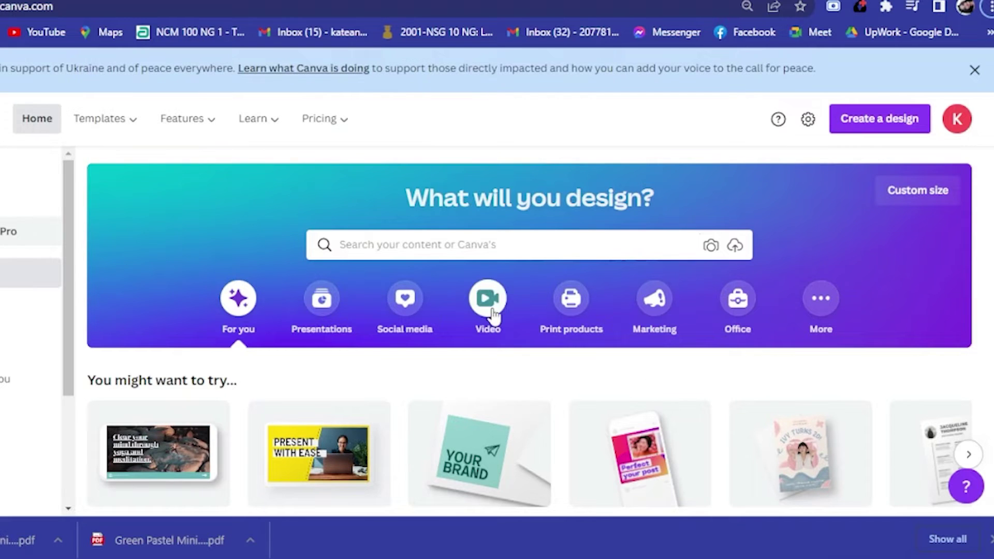
- Search Canva's templates for 'daily planner' and show the matching results
scroll(304, 368, "down", 1)
scroll(302, 366, "down", 7)
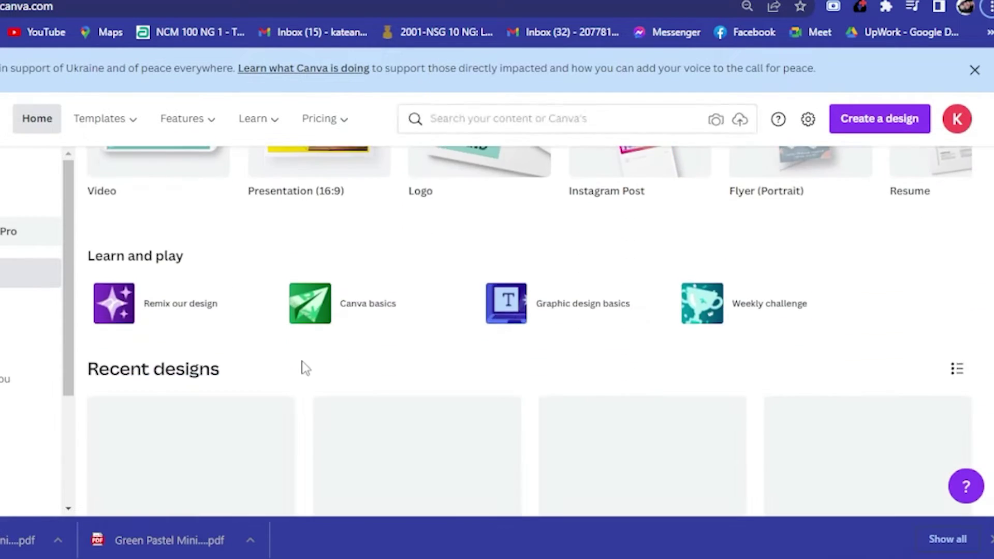
scroll(475, 327, "up", 6)
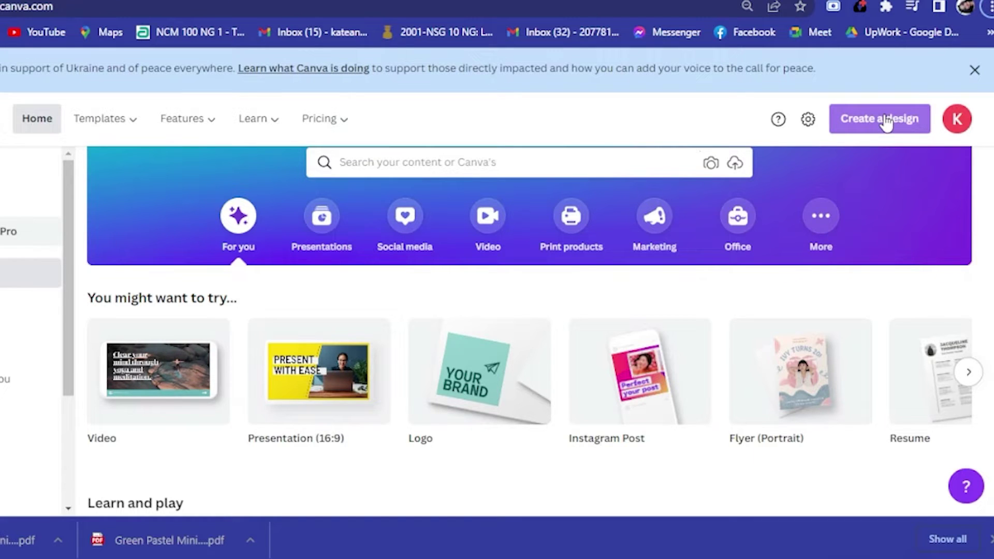
scroll(443, 259, "down", 8)
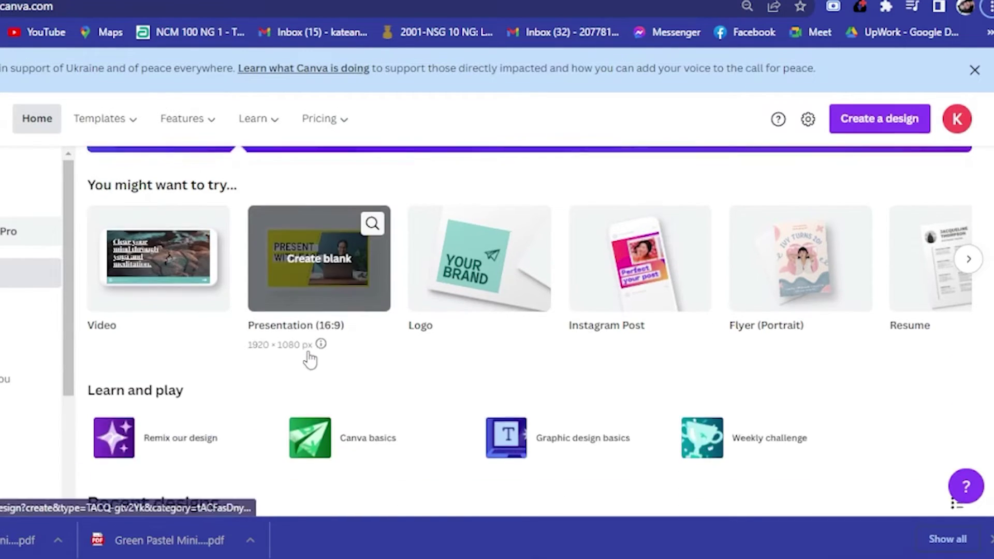
scroll(436, 218, "up", 9)
scroll(436, 217, "up", 1)
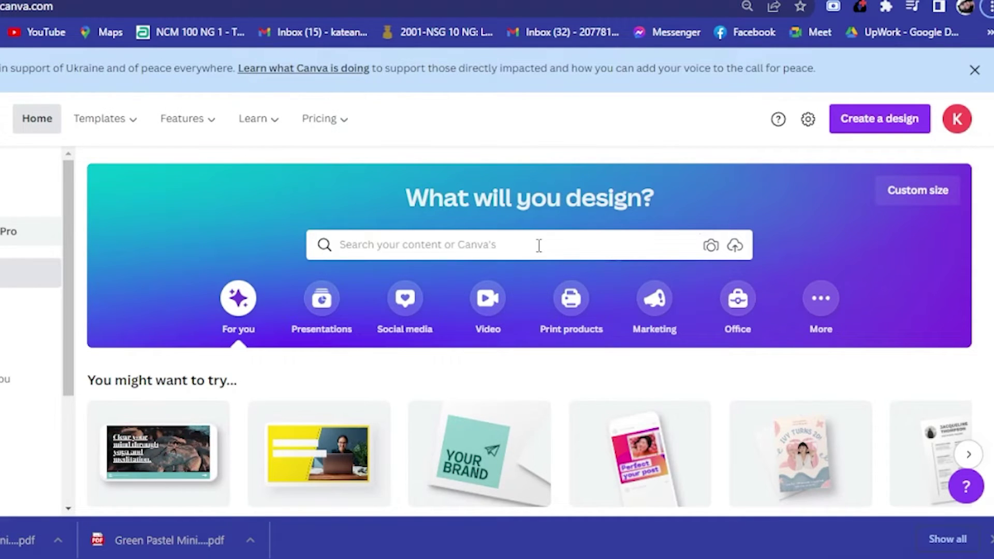
scroll(533, 259, "down", 2)
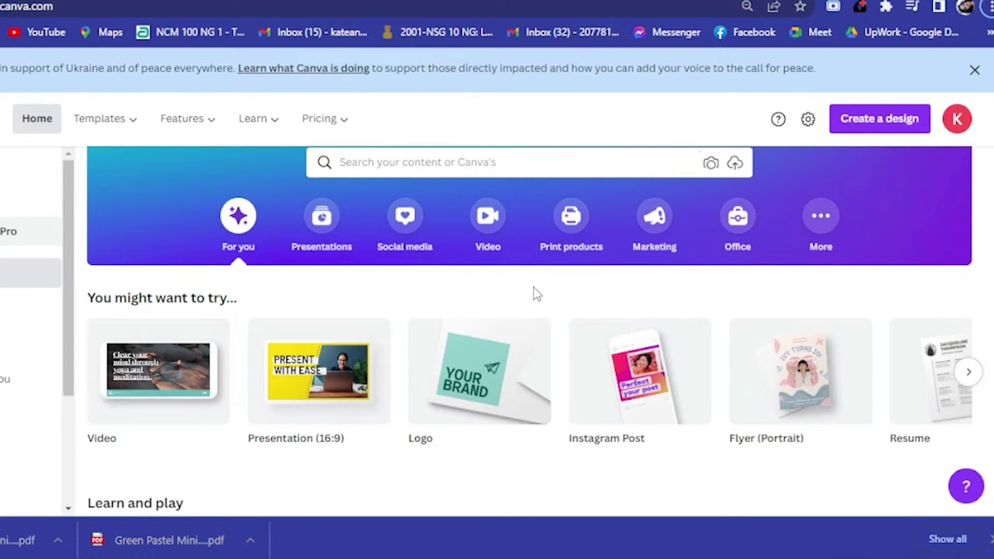
scroll(533, 287, "down", 2)
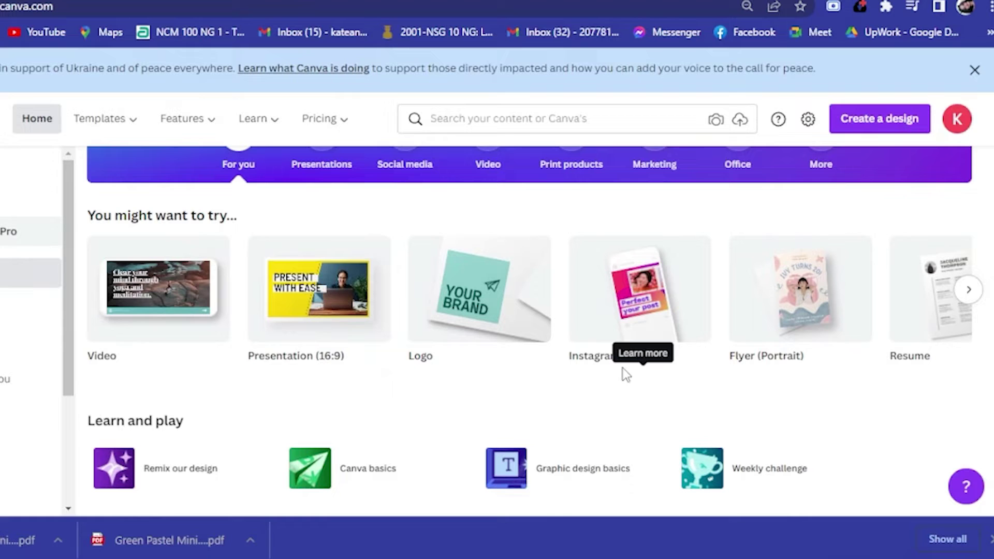
mouse_move(626, 375)
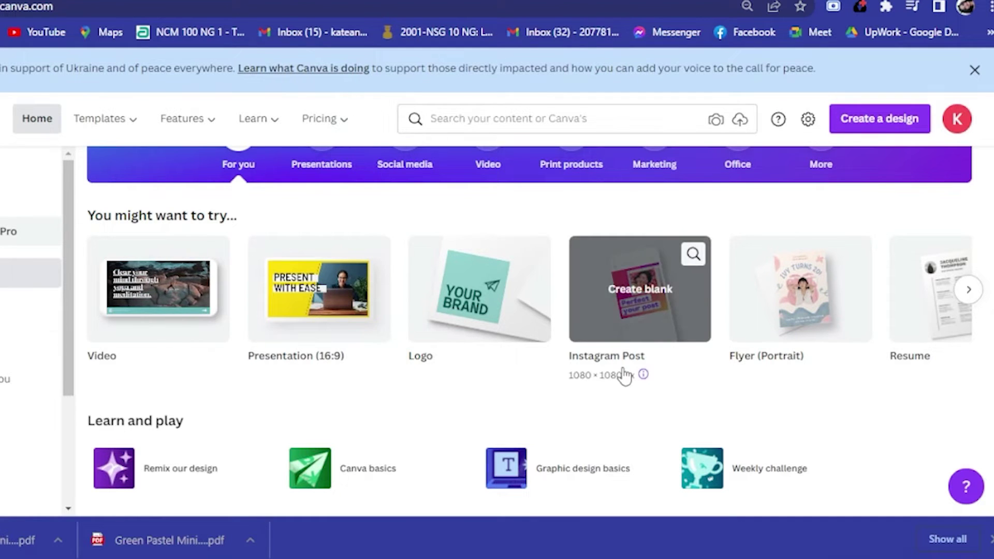
scroll(499, 215, "up", 2)
left_click(505, 246)
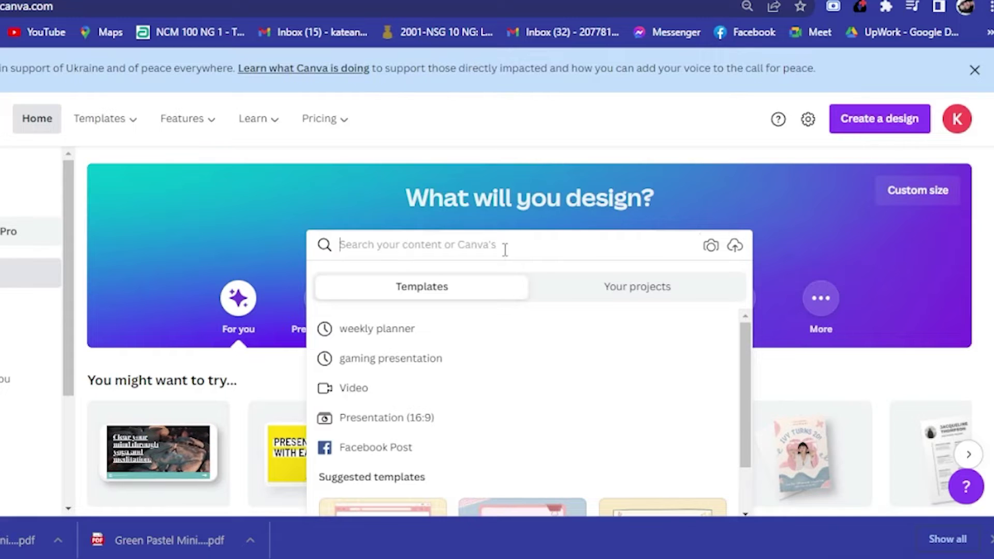
type("daily panner")
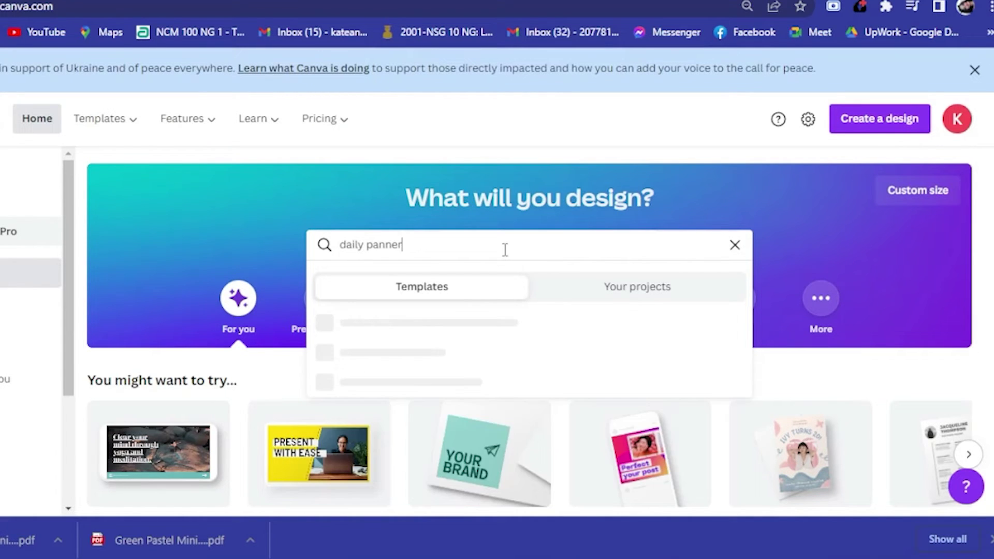
left_click(458, 325)
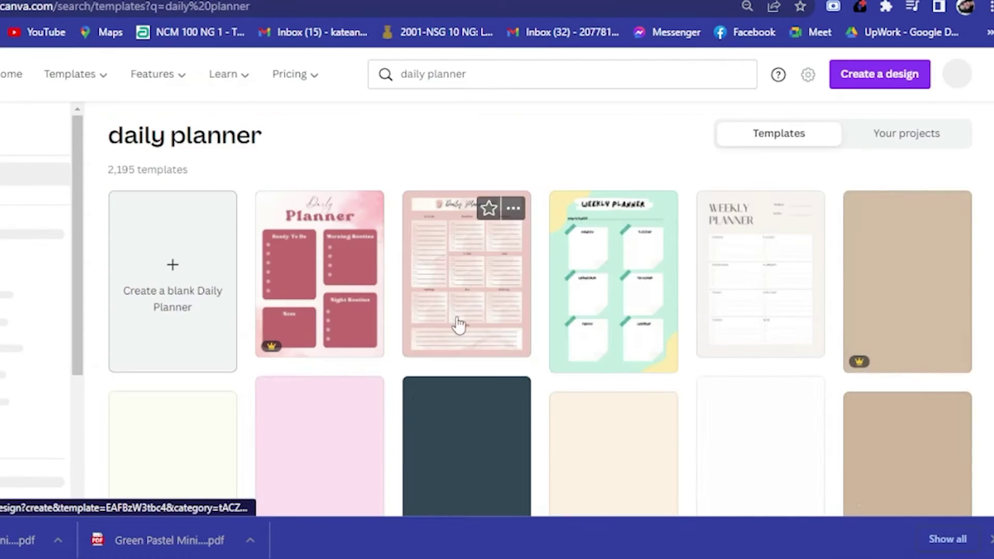
- Browse the daily planner template results to compare the available planner designs
scroll(685, 207, "down", 3)
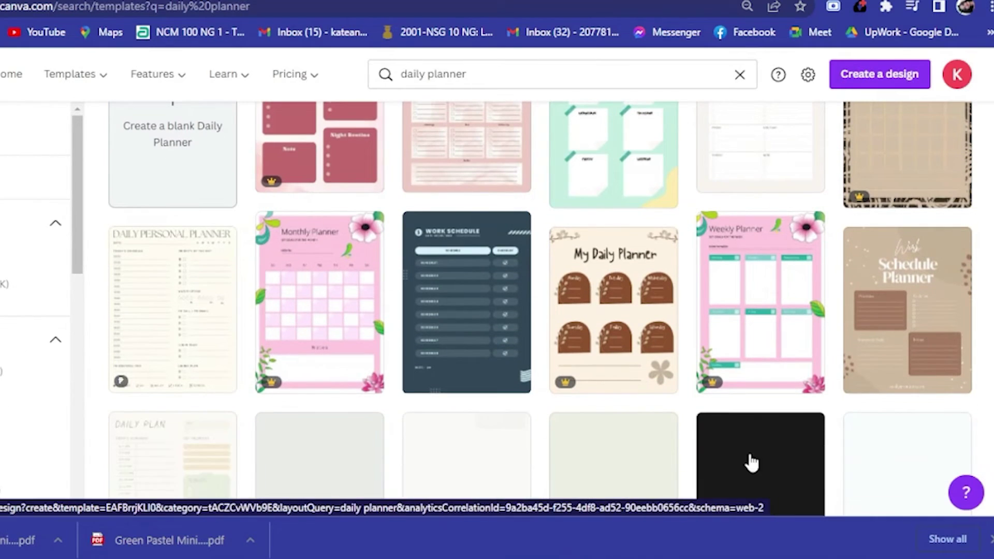
scroll(249, 293, "up", 1)
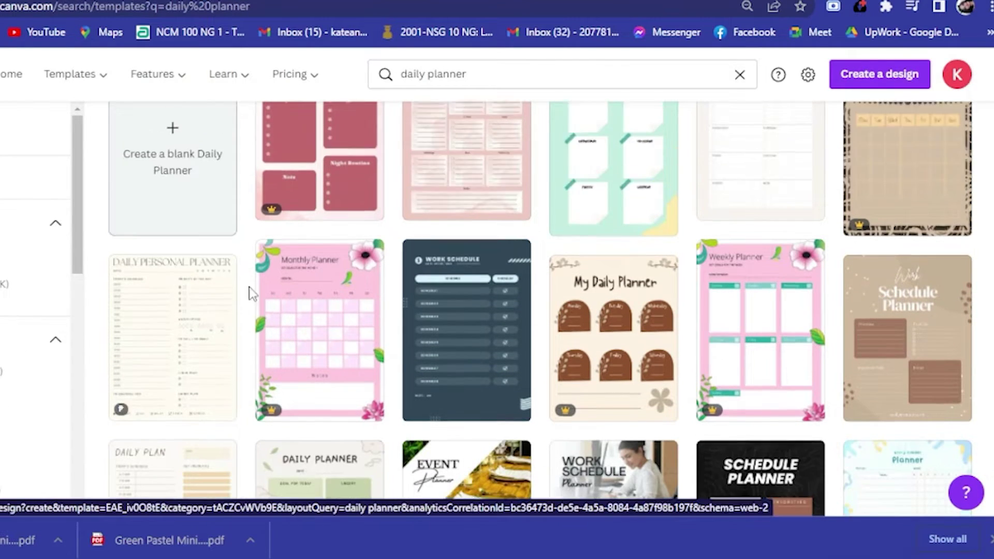
scroll(249, 294, "up", 3)
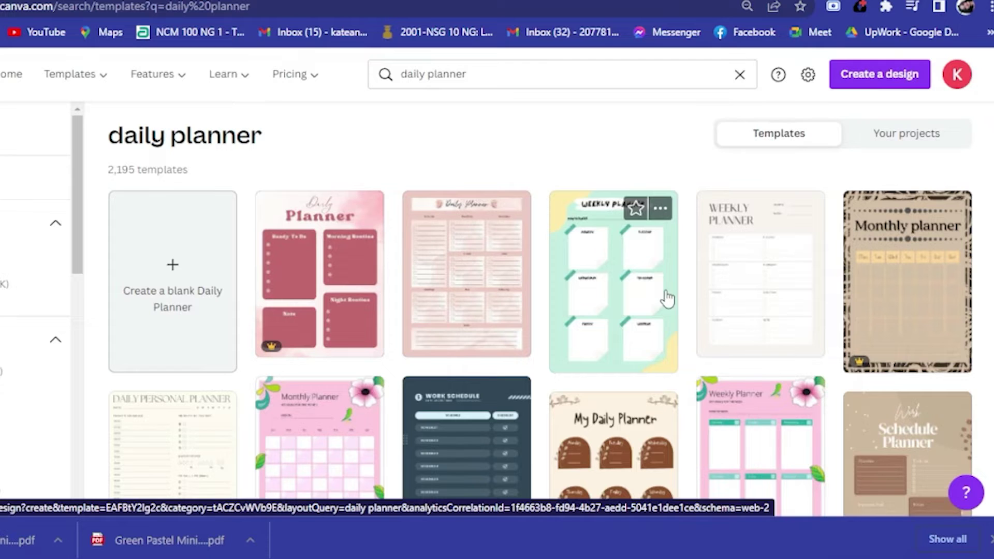
scroll(279, 272, "down", 10)
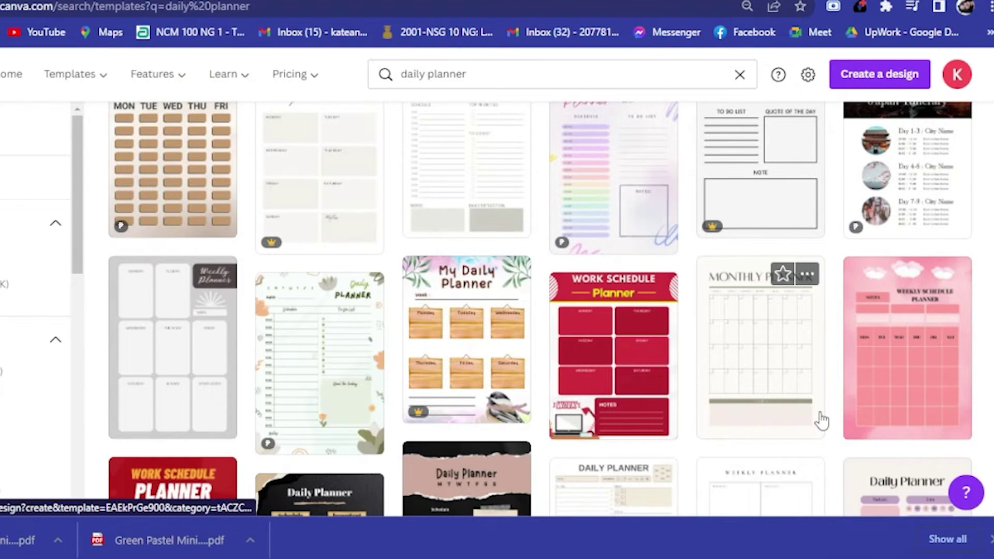
scroll(737, 395, "down", 3)
scroll(677, 395, "down", 2)
scroll(677, 395, "down", 8)
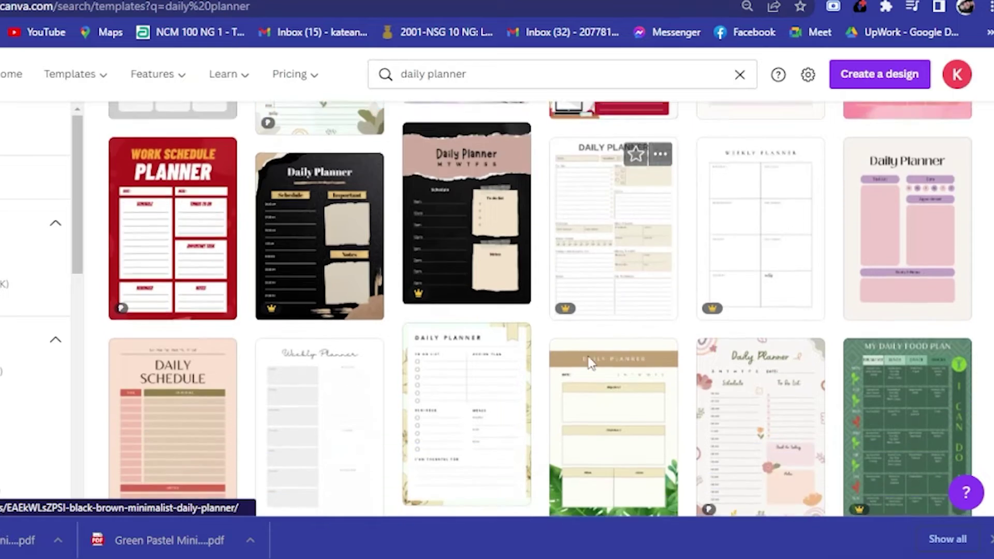
scroll(493, 272, "down", 3)
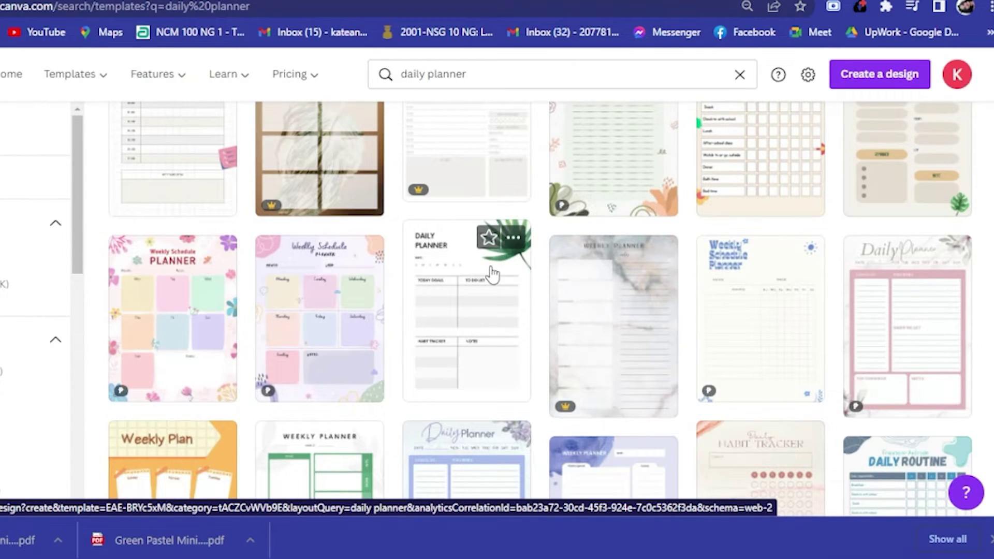
scroll(371, 241, "up", 5)
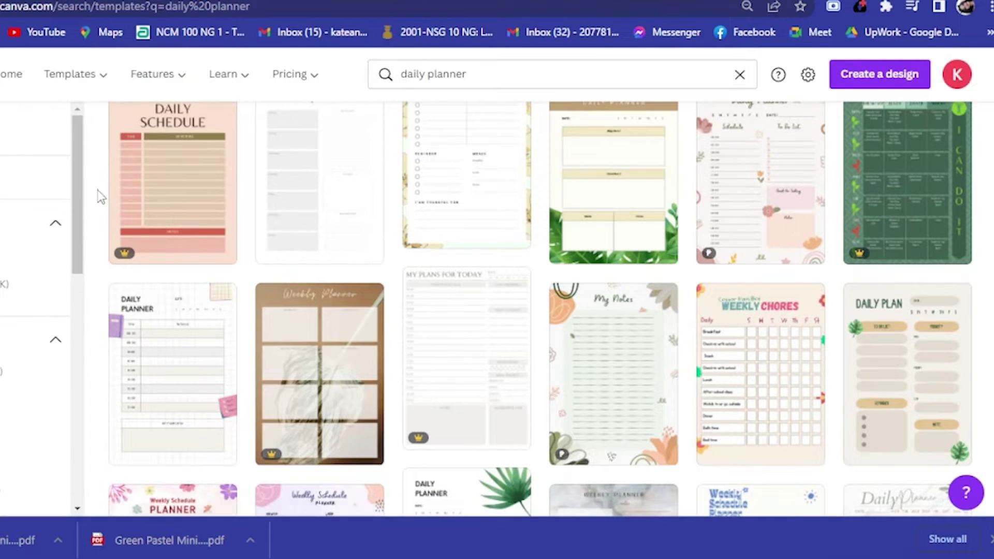
scroll(294, 316, "down", 3)
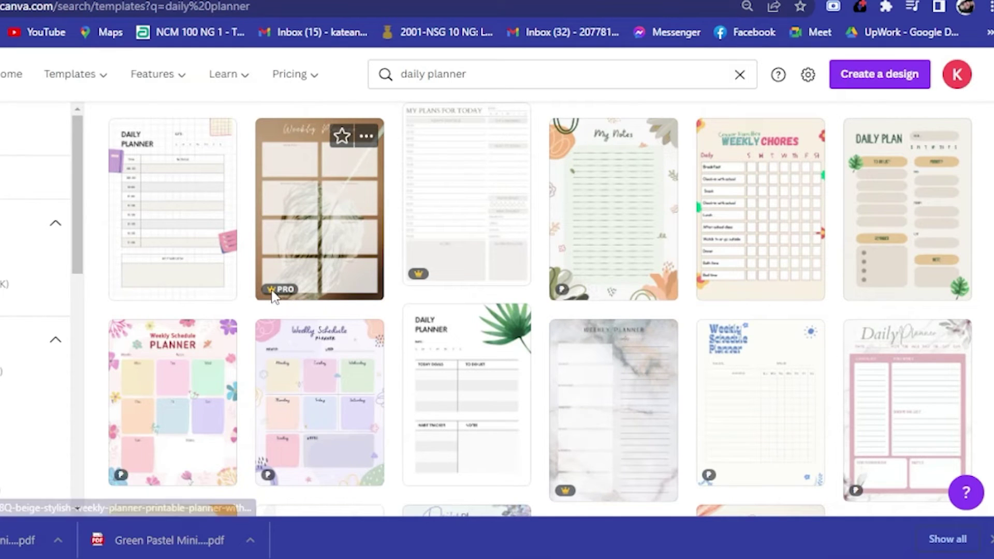
mouse_move(273, 296)
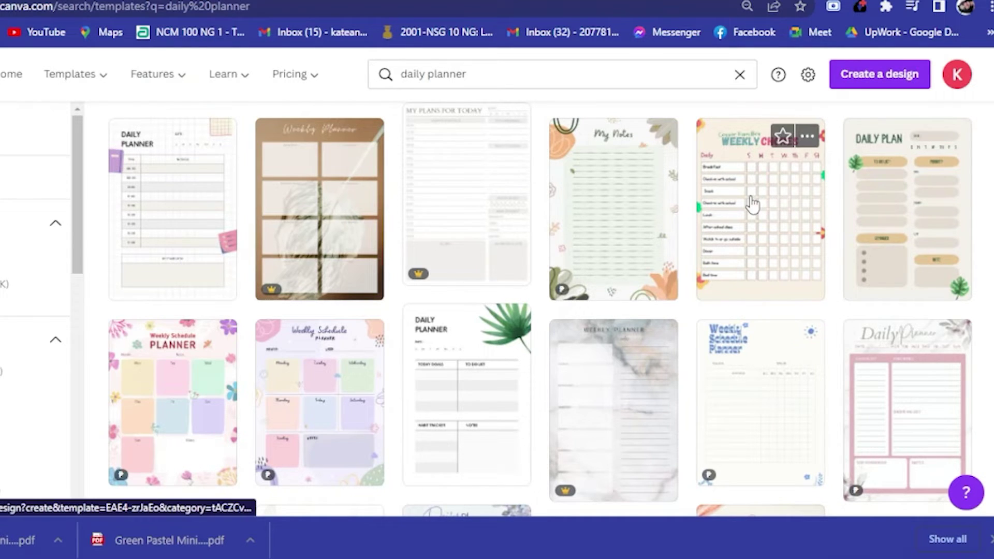
scroll(669, 226, "down", 10)
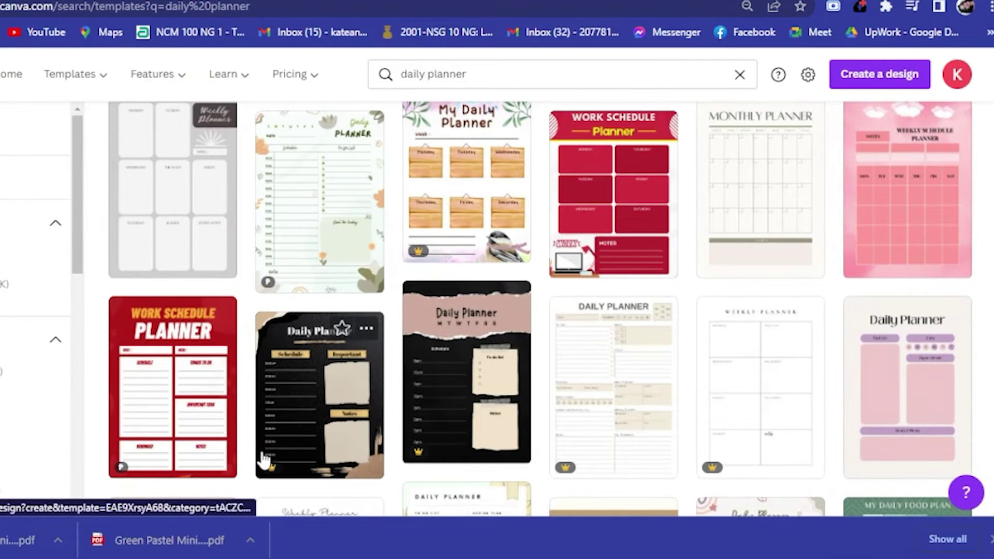
scroll(216, 331, "up", 15)
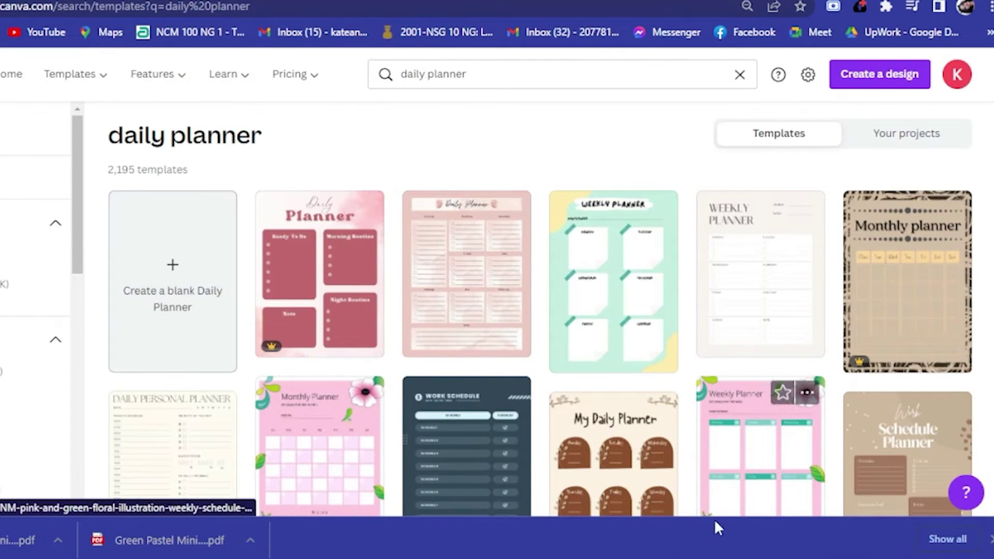
scroll(702, 292, "down", 3)
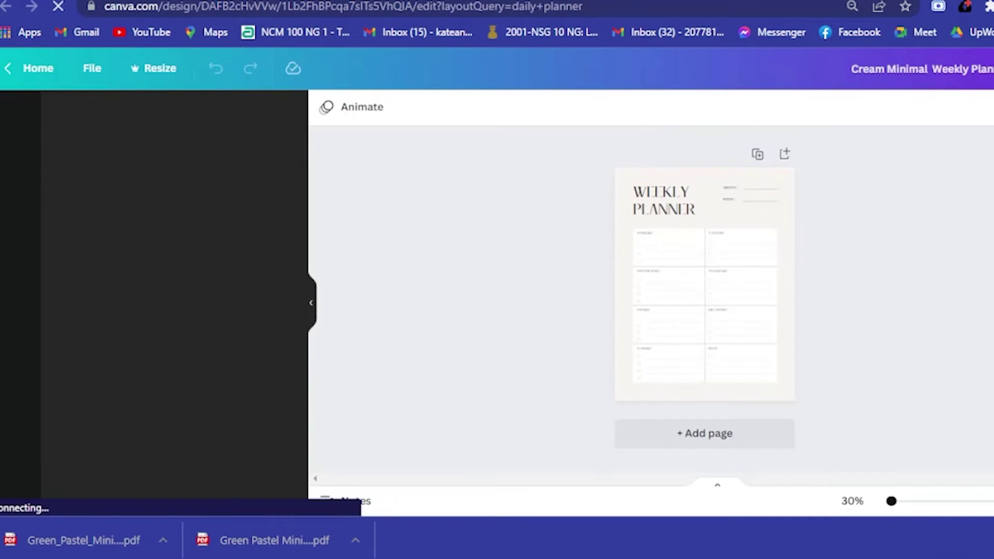
scroll(761, 357, "up", 3)
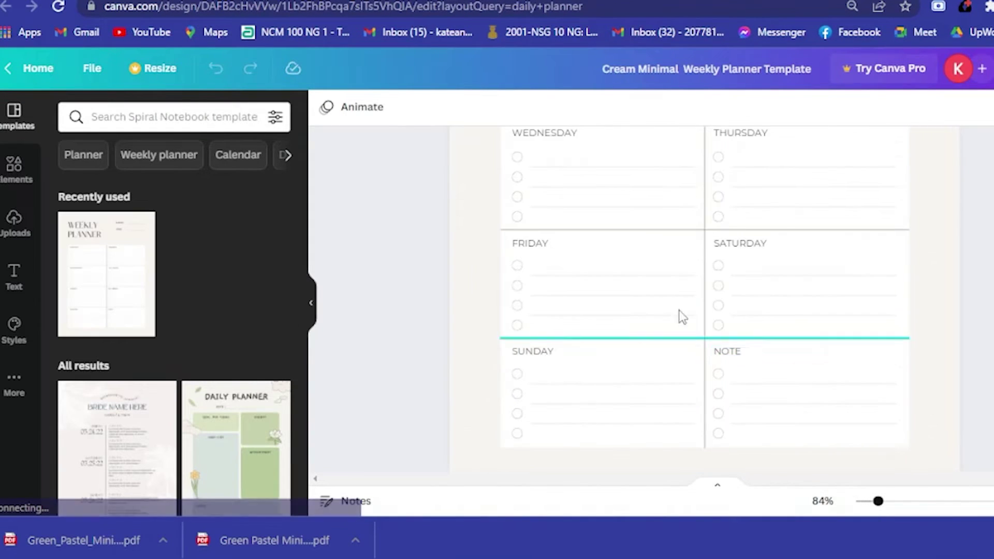
scroll(679, 314, "up", 6)
scroll(657, 247, "down", 3)
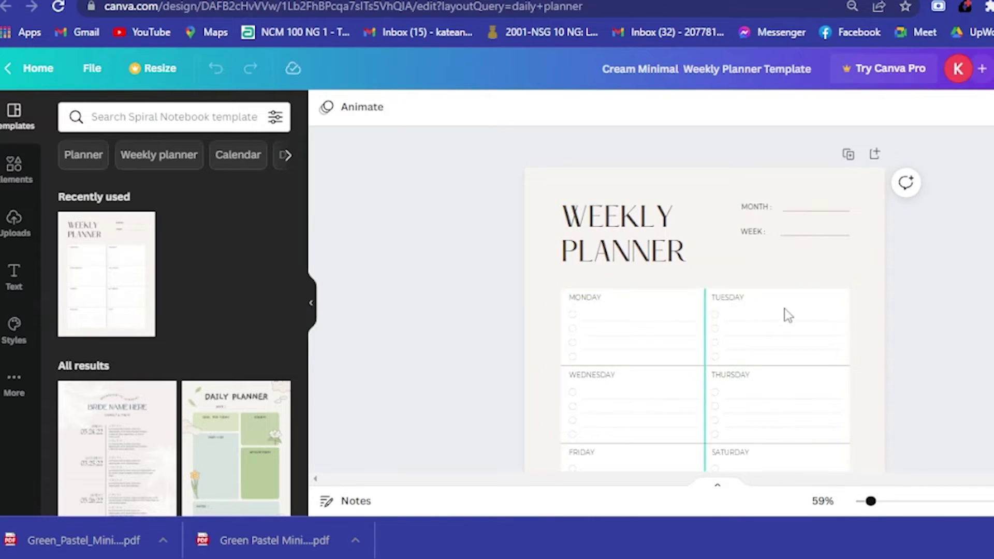
scroll(731, 313, "down", 3)
scroll(688, 306, "up", 10)
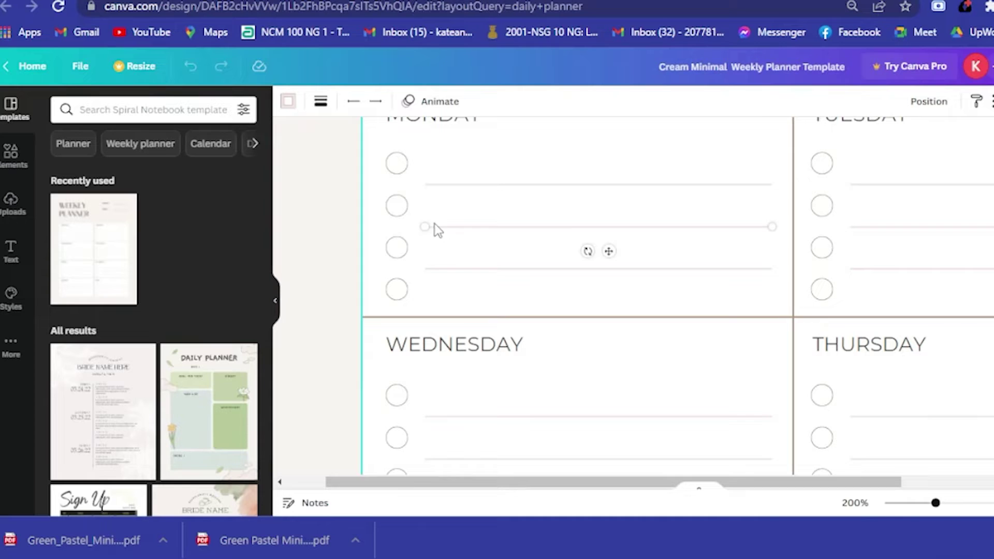
scroll(429, 277, "down", 3)
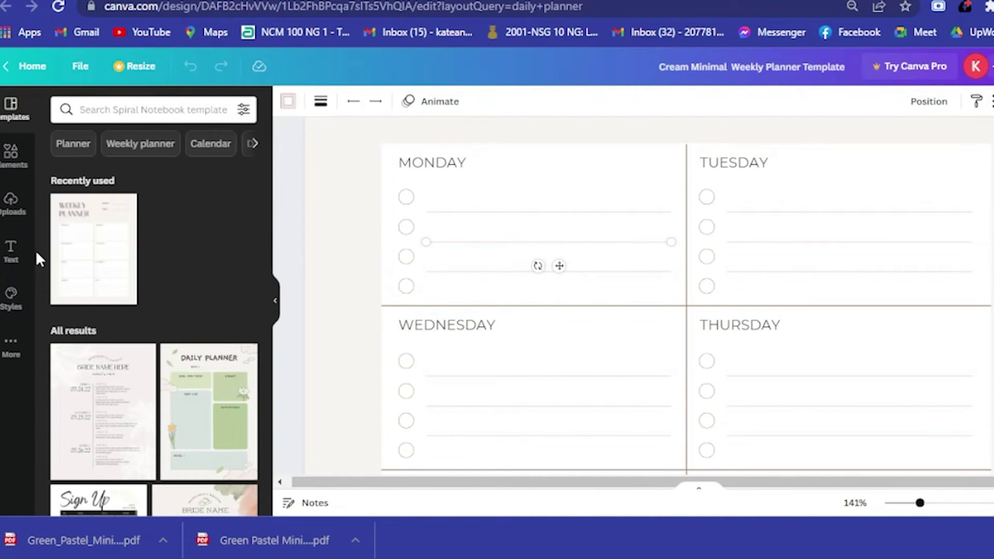
- Add a square element and stretch it into a wide bar covering the Monday box and heading
left_click(10, 154)
left_click(166, 111)
type("square")
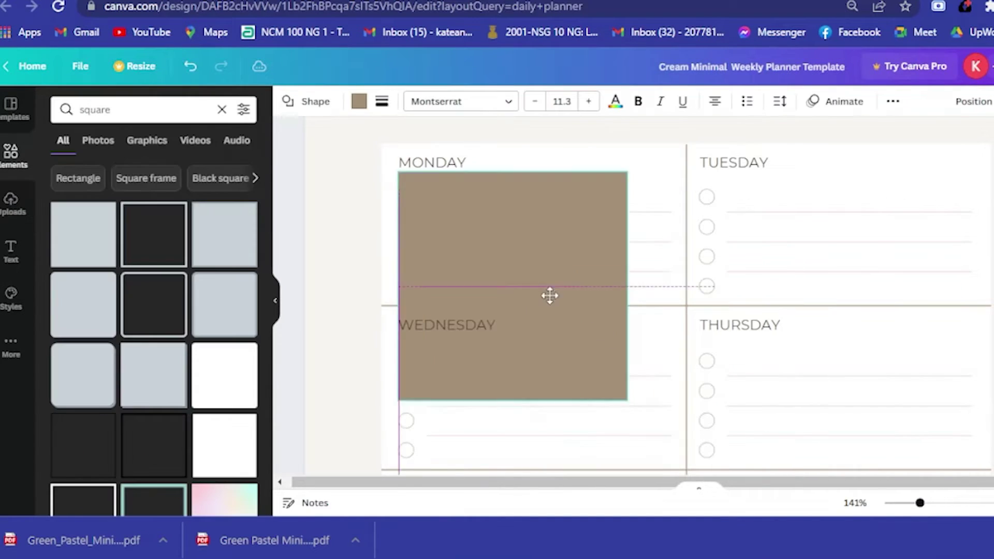
left_click_drag(548, 295, 594, 326)
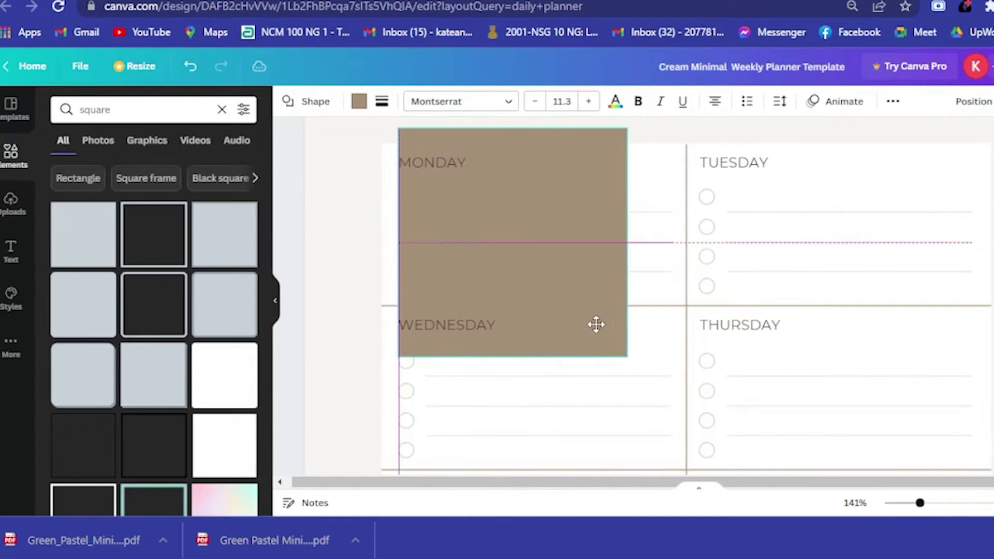
left_click_drag(650, 239, 685, 231)
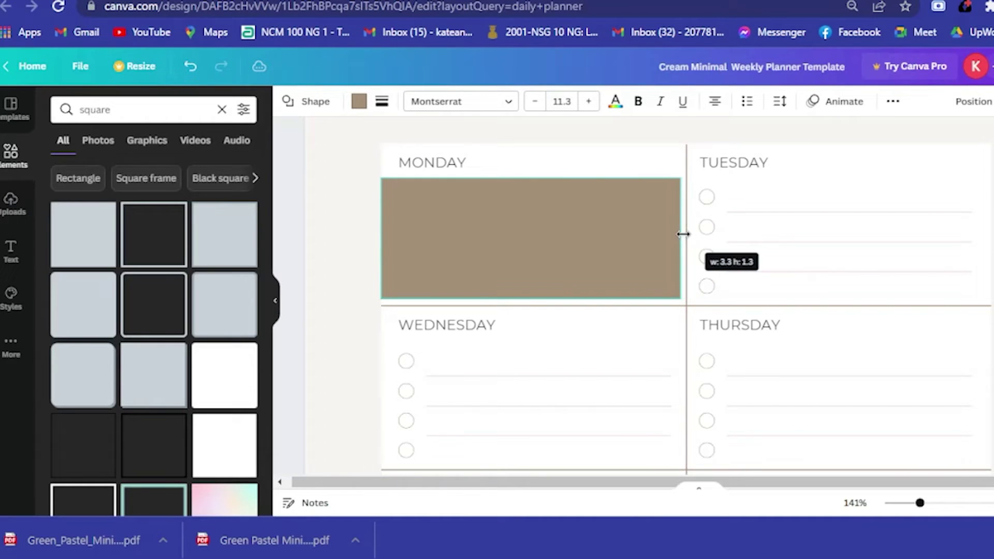
left_click_drag(531, 178, 531, 154)
- Colour the Monday bar a pale green shade using the custom colour picker
left_click(363, 102)
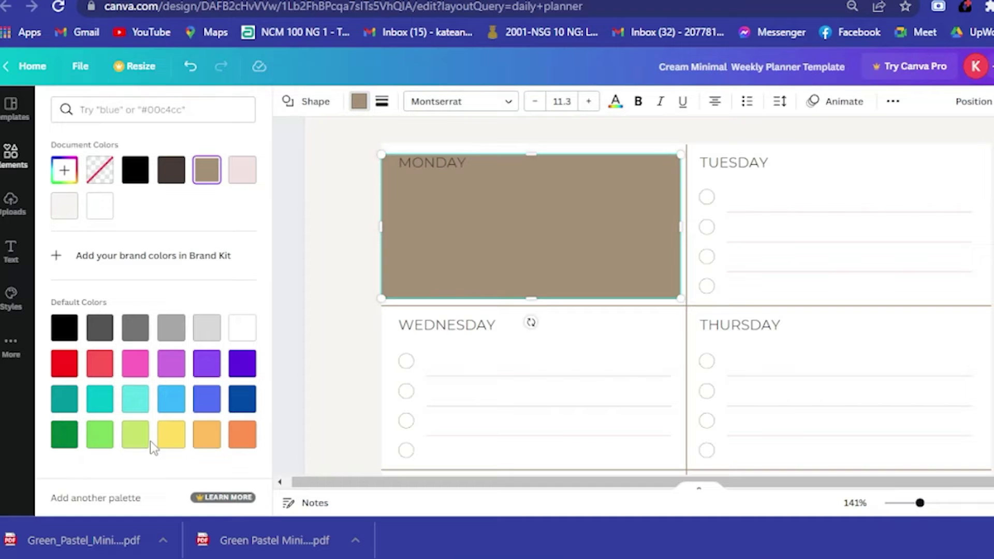
left_click(104, 437)
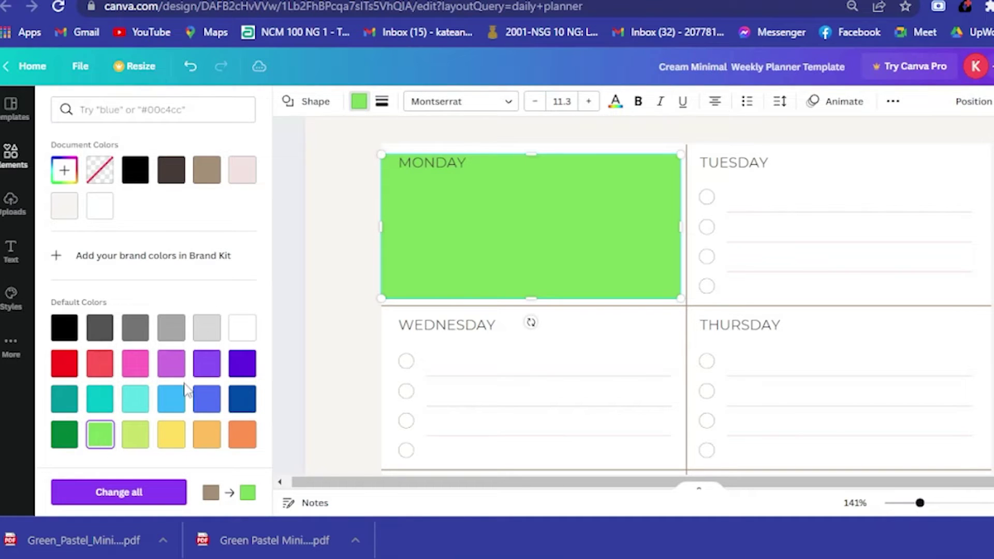
left_click(64, 170)
left_click_drag(167, 237, 99, 209)
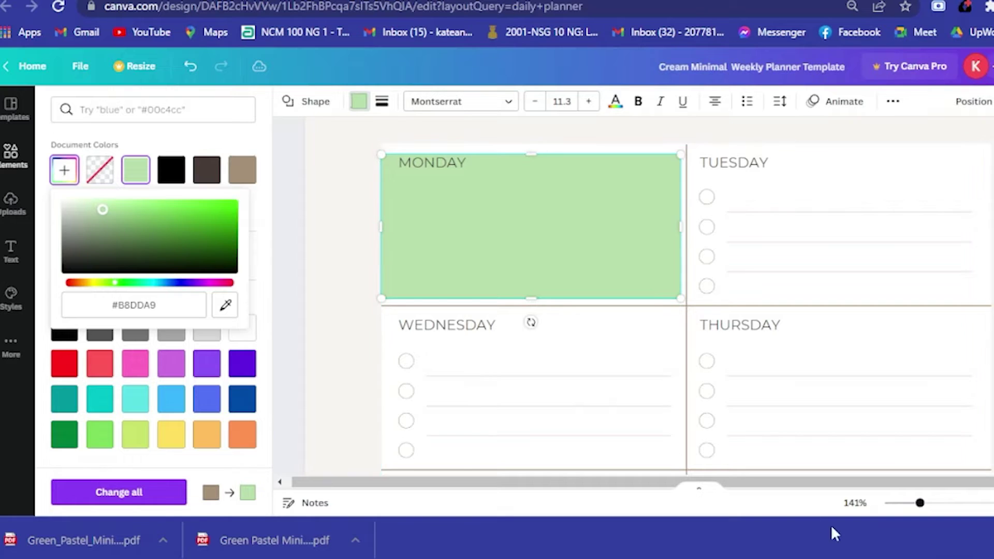
left_click(638, 408)
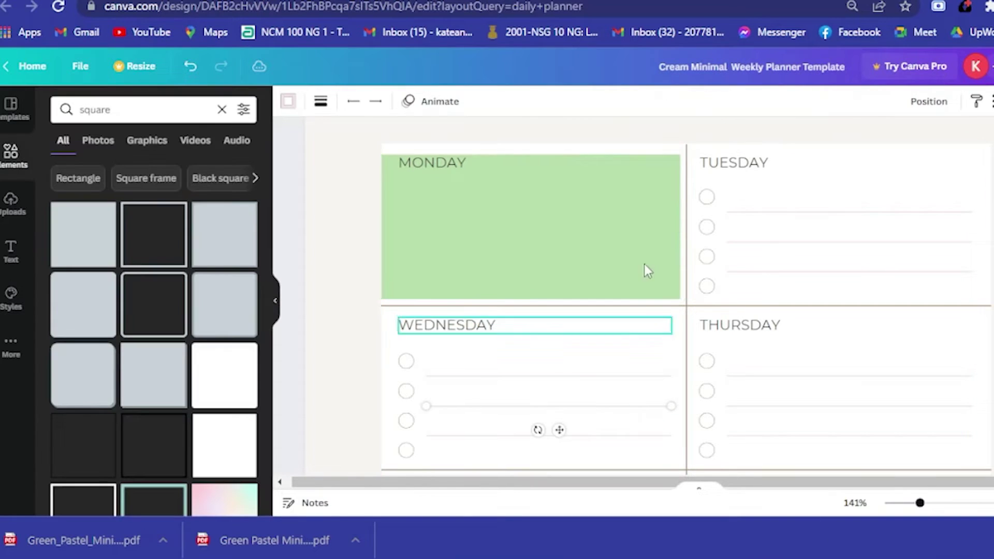
- Send the green bar back three layers so it sits behind the checkbox lines
left_click(457, 205)
double_click(554, 213)
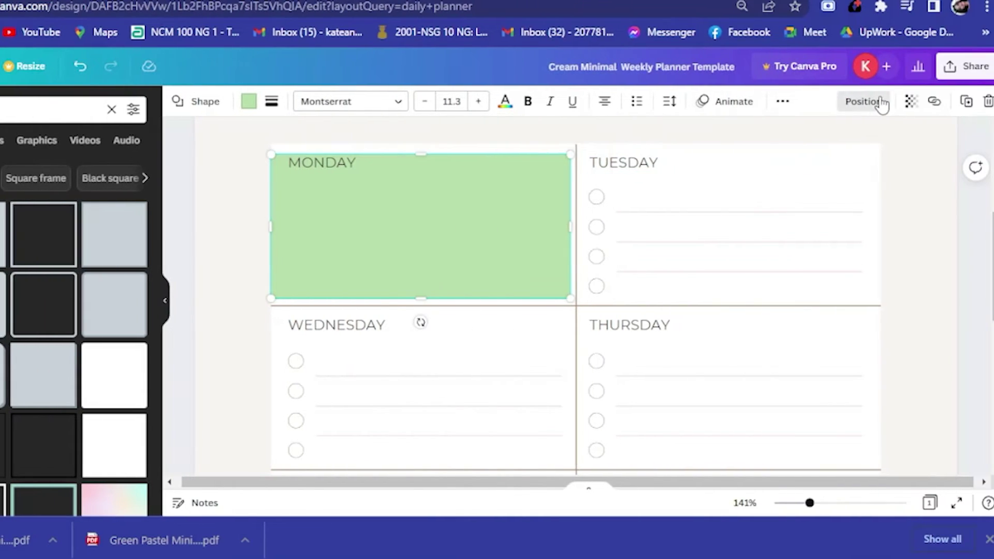
left_click(980, 102)
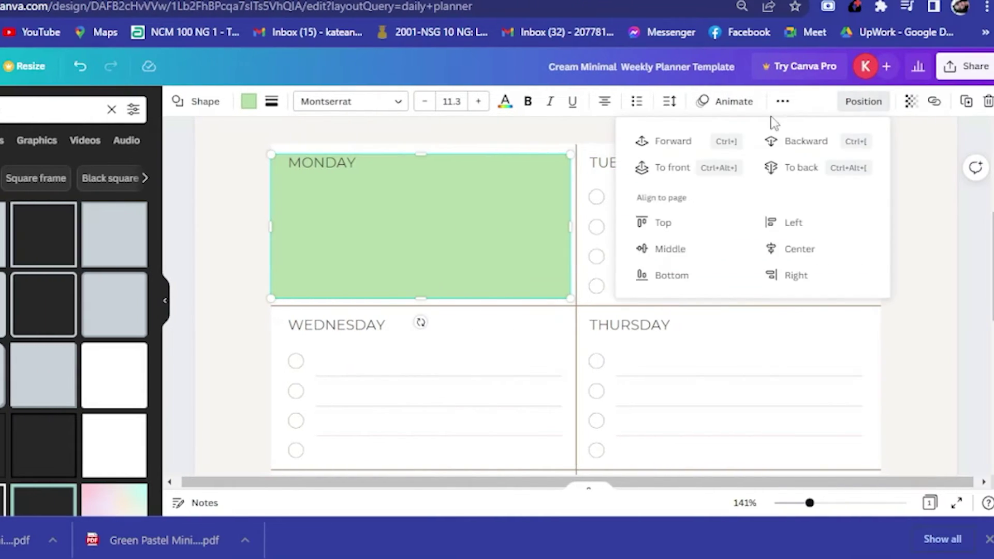
left_click(807, 145)
left_click(807, 145)
left_click(807, 145)
left_click(808, 145)
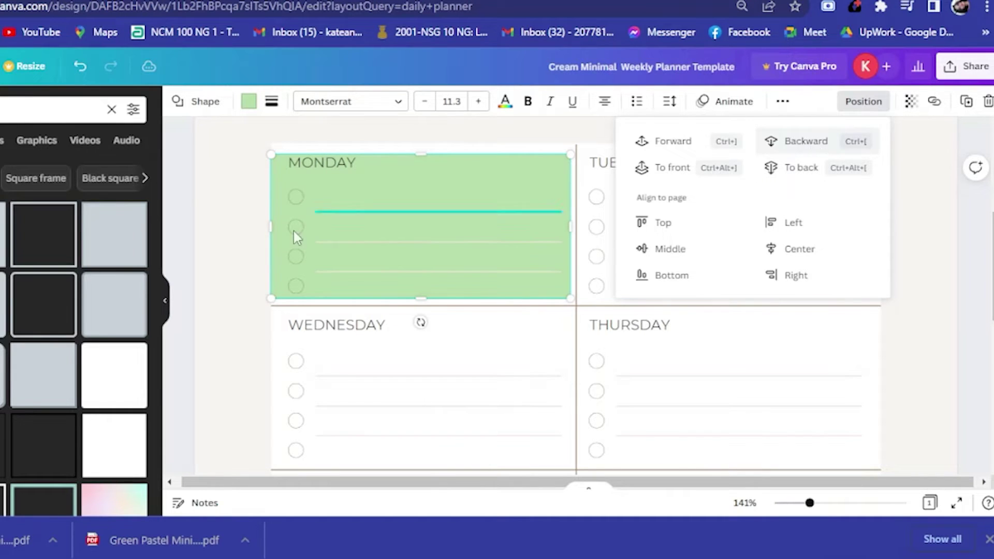
left_click(241, 240)
- Extend the green Monday bar down to the divider line
left_click(422, 306)
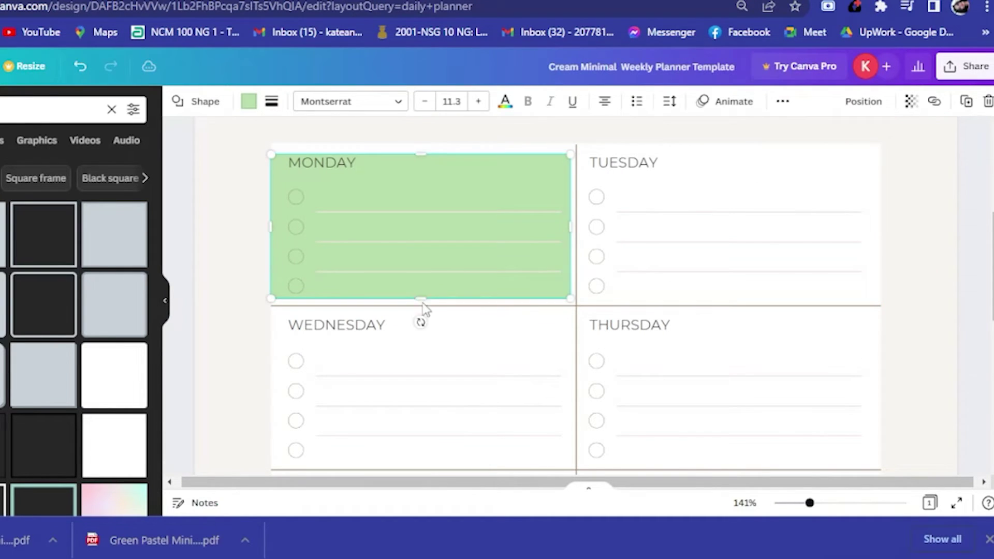
left_click_drag(422, 300, 421, 305)
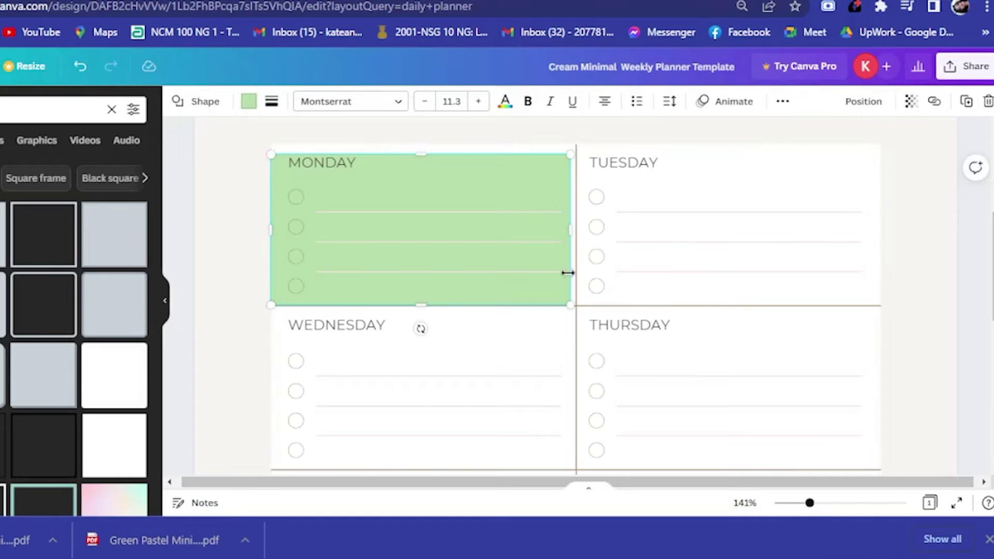
left_click_drag(568, 273, 577, 225)
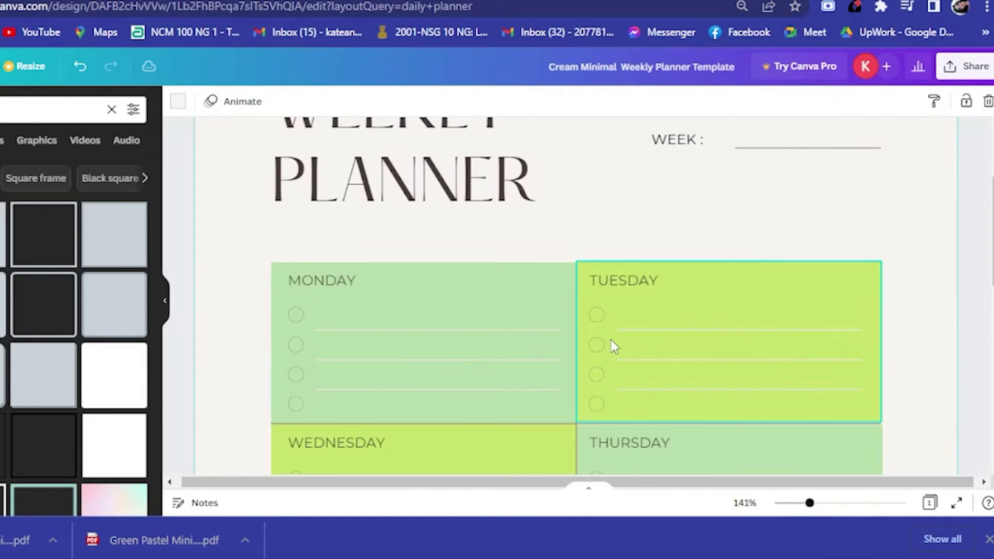
scroll(539, 270, "up", 3)
scroll(518, 288, "down", 3)
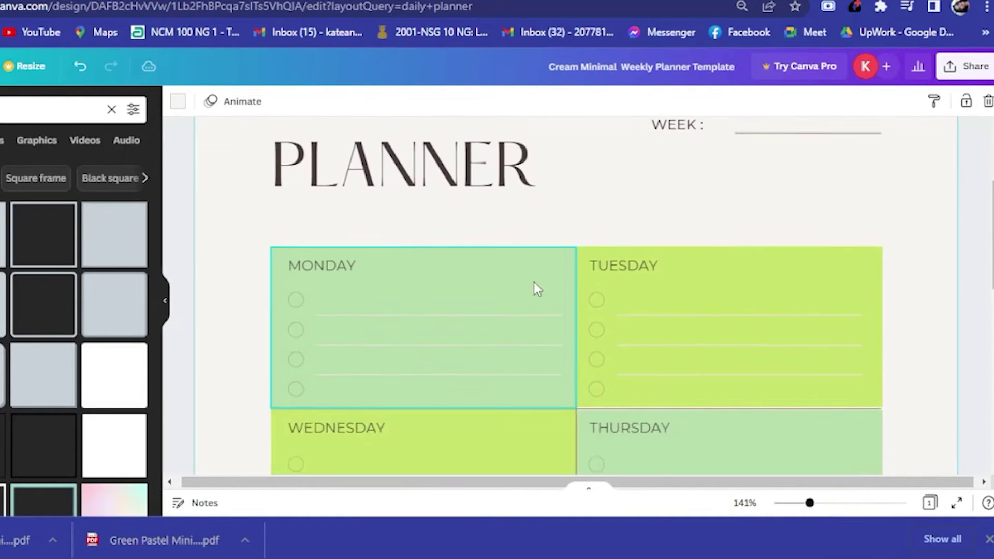
- Change the WEEKLY PLANNER title font to Agrandir Black, after trying Angelina and Agrandir
scroll(533, 281, "up", 2)
left_click(340, 165)
double_click(340, 165)
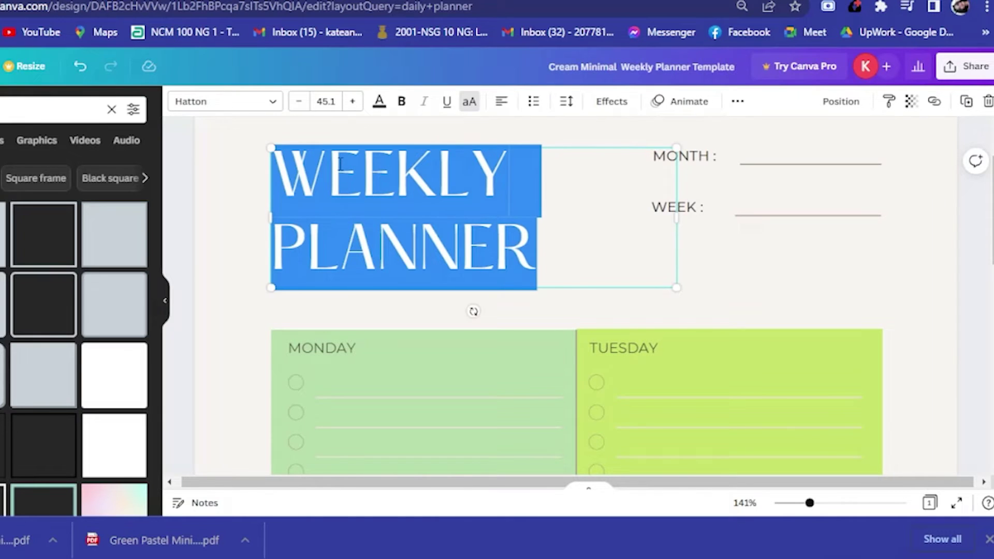
left_click(256, 101)
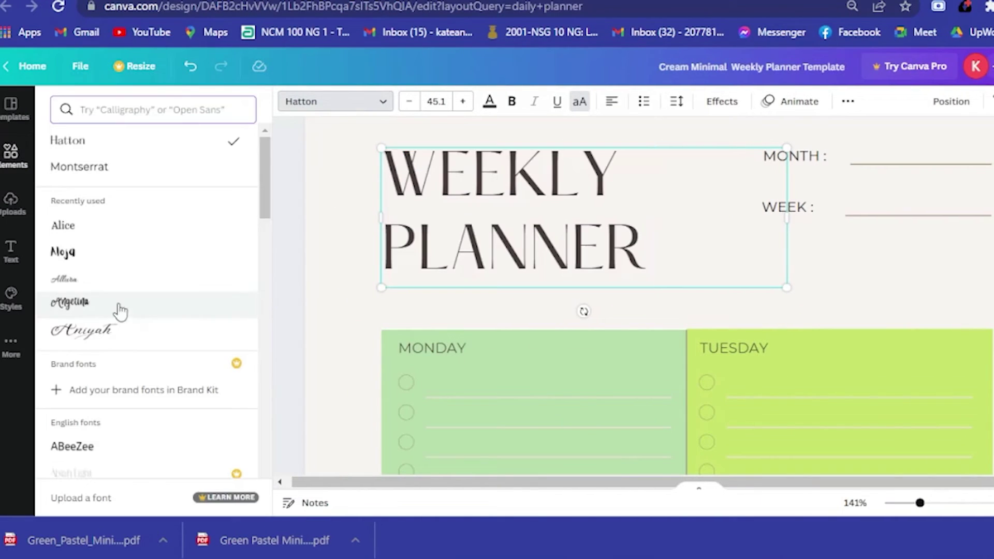
left_click(88, 311)
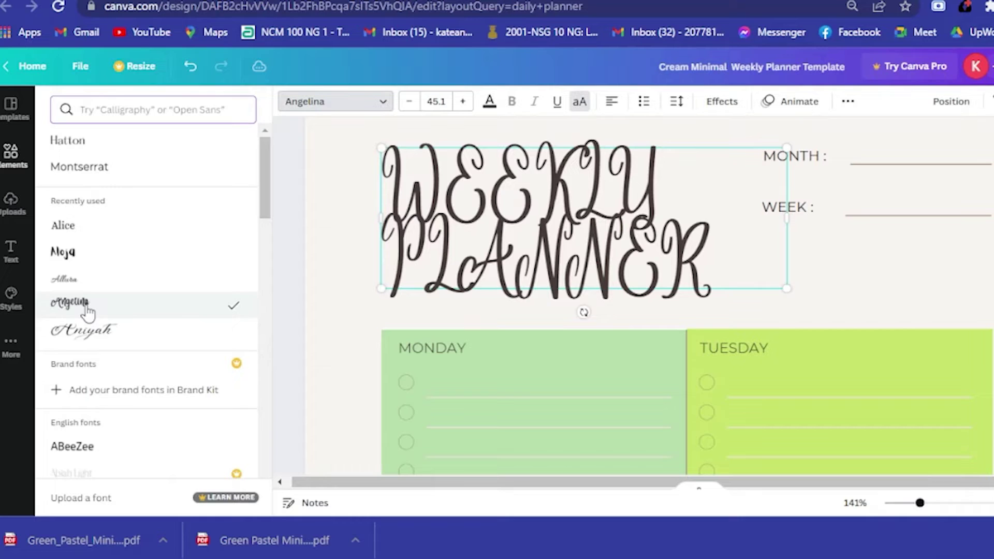
scroll(85, 311, "down", 7)
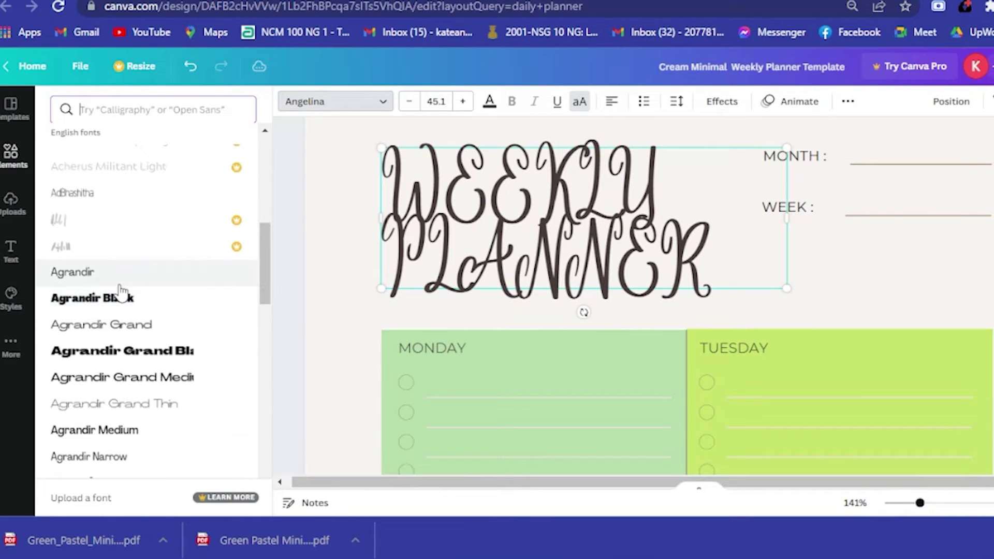
left_click(119, 277)
left_click(130, 303)
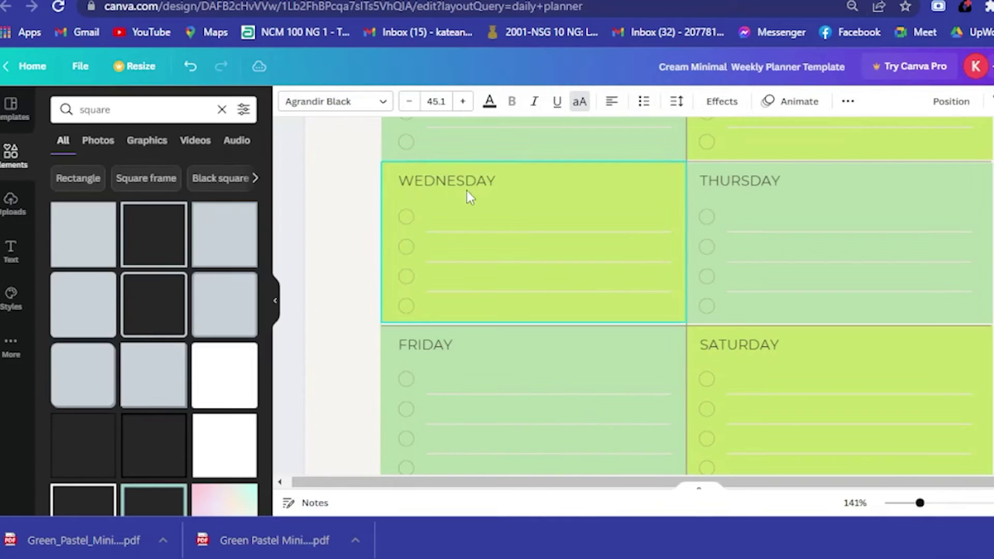
left_click(462, 178)
scroll(692, 413, "down", 2)
scroll(156, 311, "down", 3)
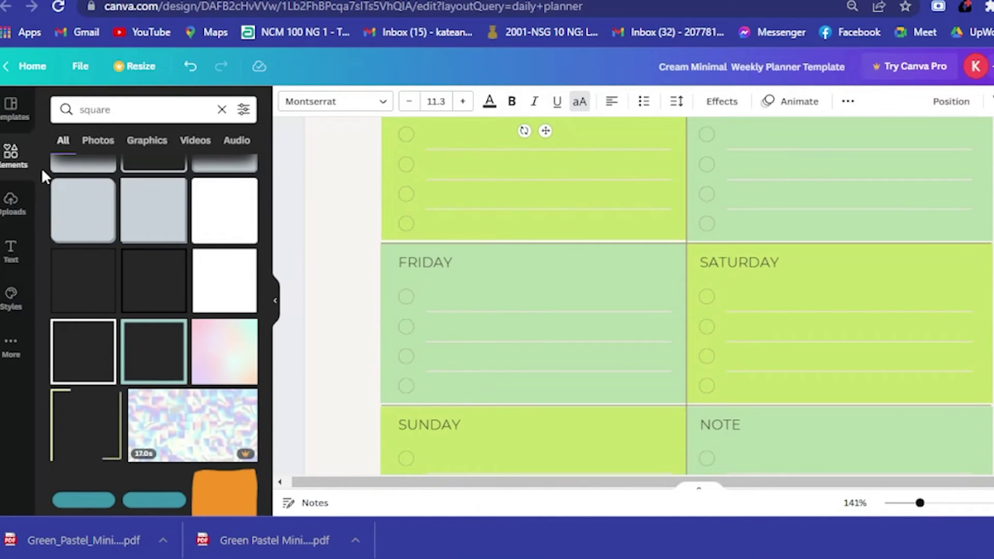
- Search Elements for 'flower' and add a daisy graphic to the design
left_click(20, 163)
left_click(171, 111)
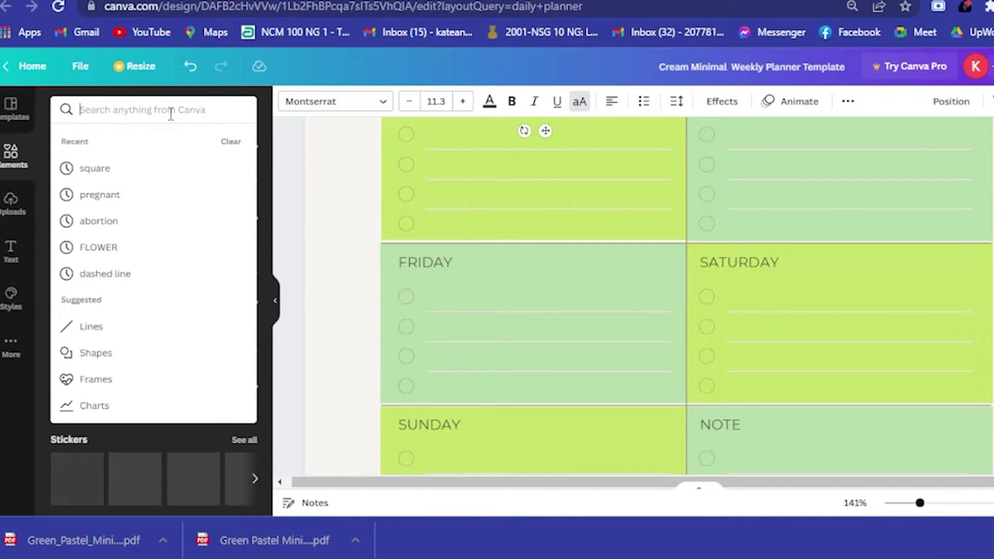
type("dlower")
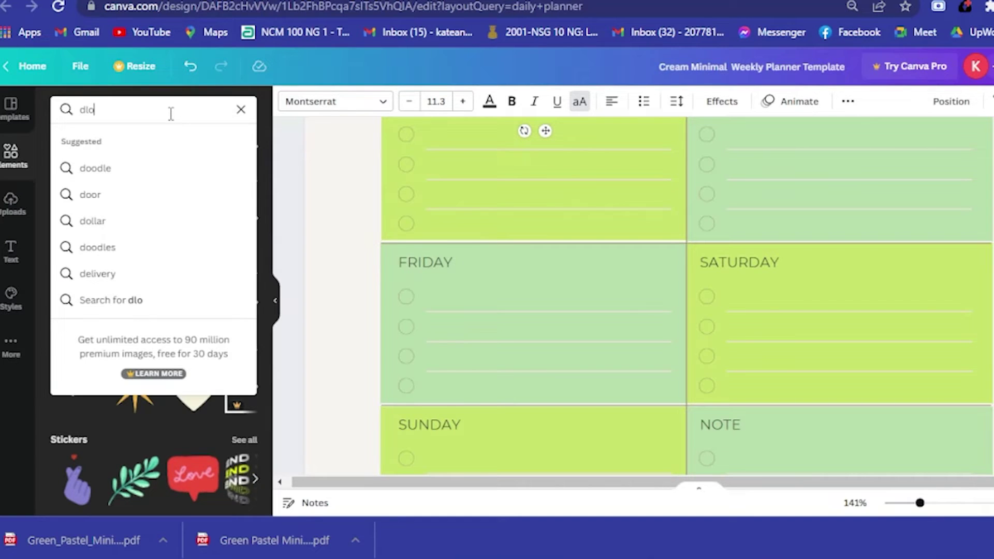
key("BackSpace")
key("BackSpace")
key("BackSpace")
key("BackSpace")
key("BackSpace")
key("BackSpace")
type("flower")
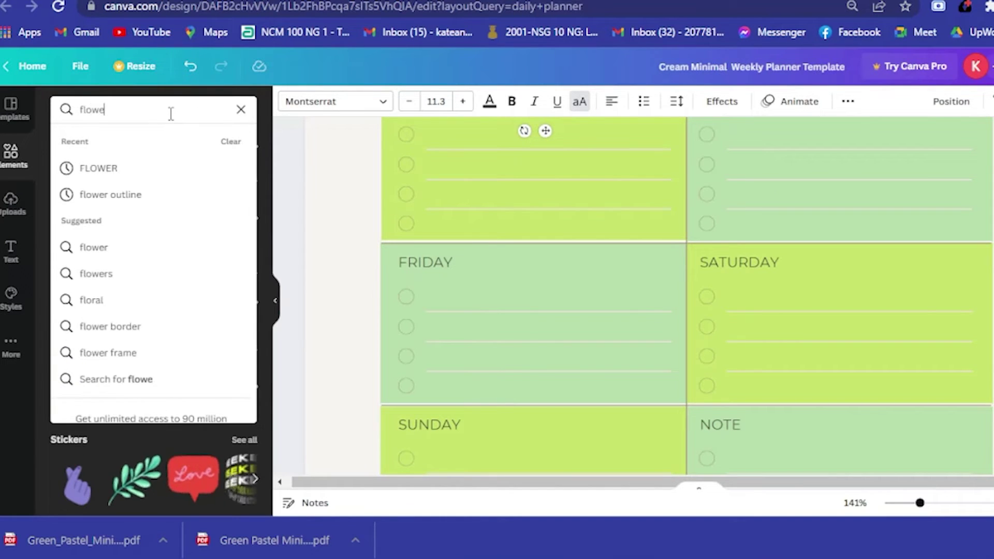
key("Return")
scroll(191, 373, "down", 5)
scroll(176, 466, "up", 1)
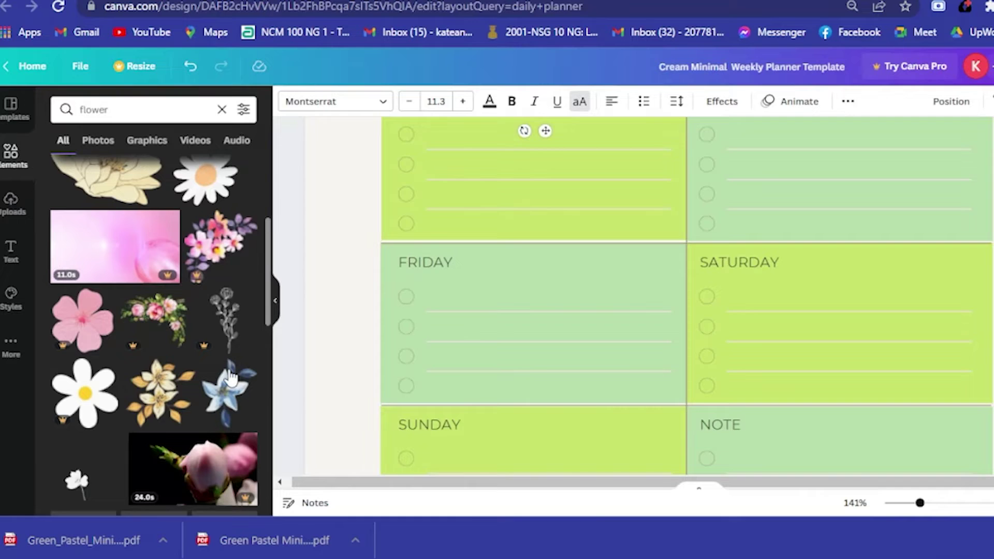
scroll(170, 473, "down", 3)
left_click(85, 221)
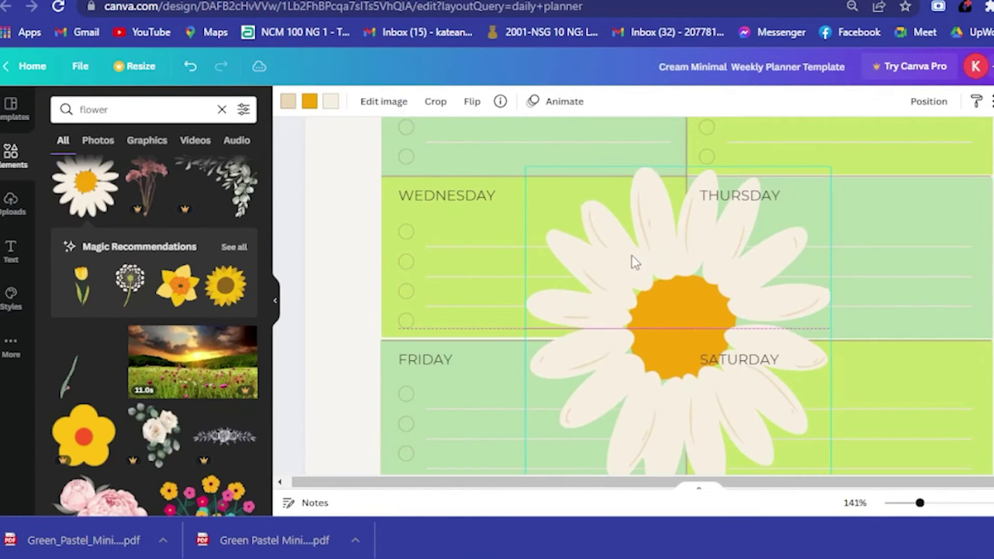
- Recolour the daisy brown and place it in the Note box's corner
scroll(829, 403, "down", 3)
left_click_drag(828, 157, 637, 284)
left_click_drag(576, 280, 528, 381)
scroll(528, 381, "down", 5)
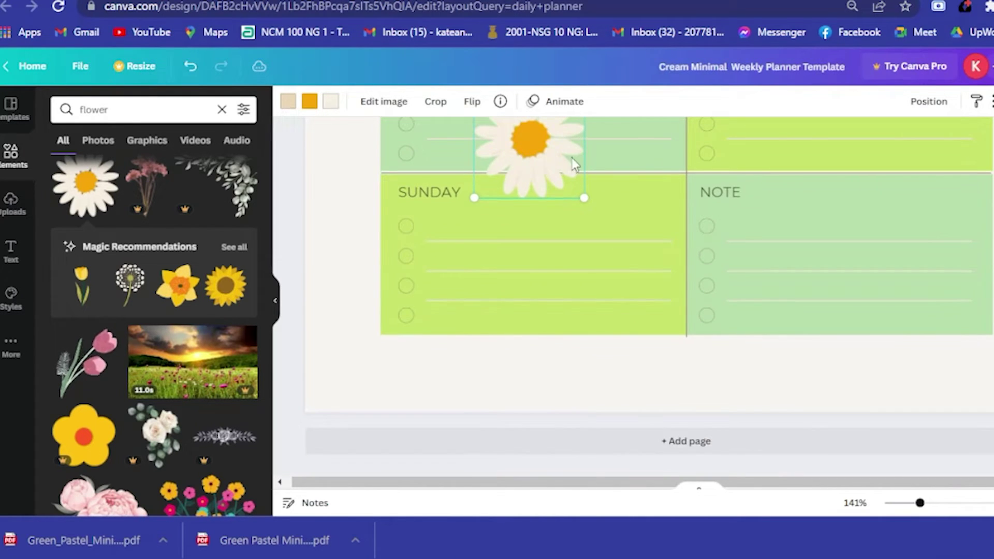
left_click_drag(541, 192, 627, 222)
scroll(626, 222, "up", 5)
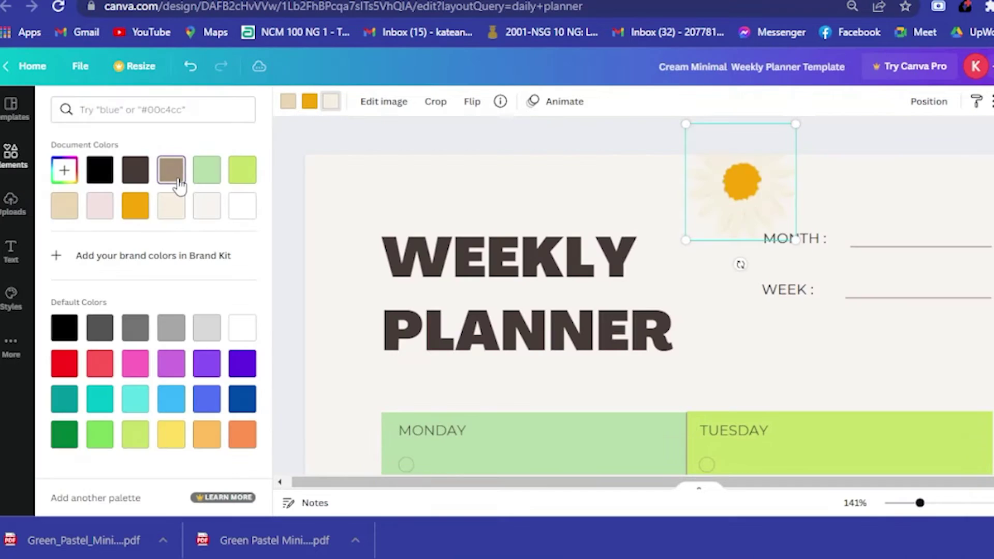
left_click(172, 169)
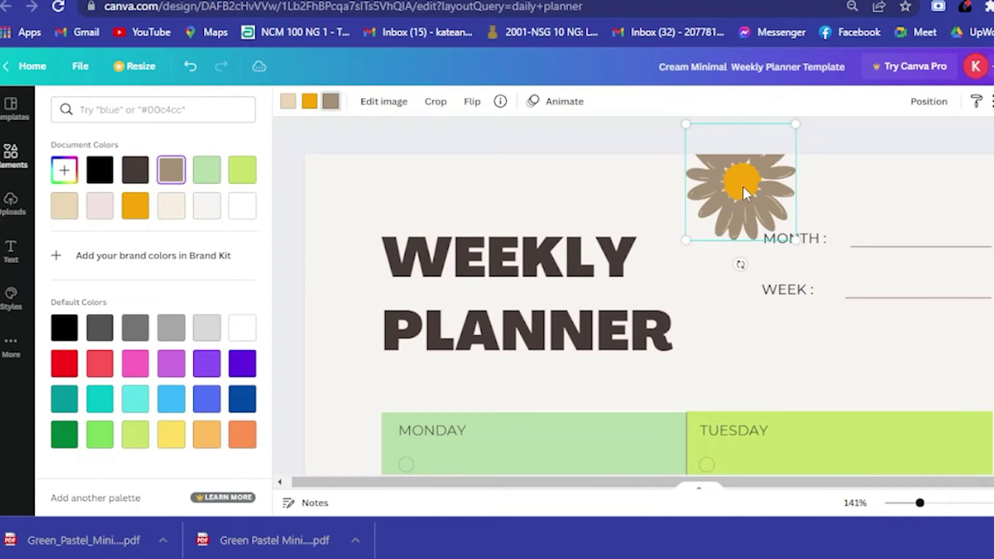
left_click_drag(742, 185, 927, 354)
scroll(881, 382, "down", 10)
left_click_drag(847, 353, 828, 326)
- Search Elements for 'clouds' and add a sun-and-cloud sticker above the title
left_click(0, 156)
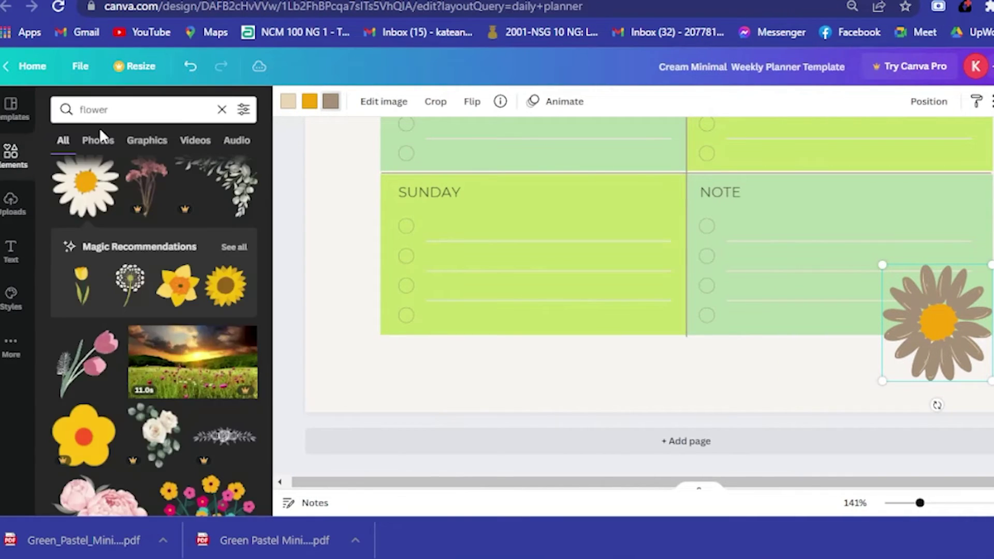
type("clouds")
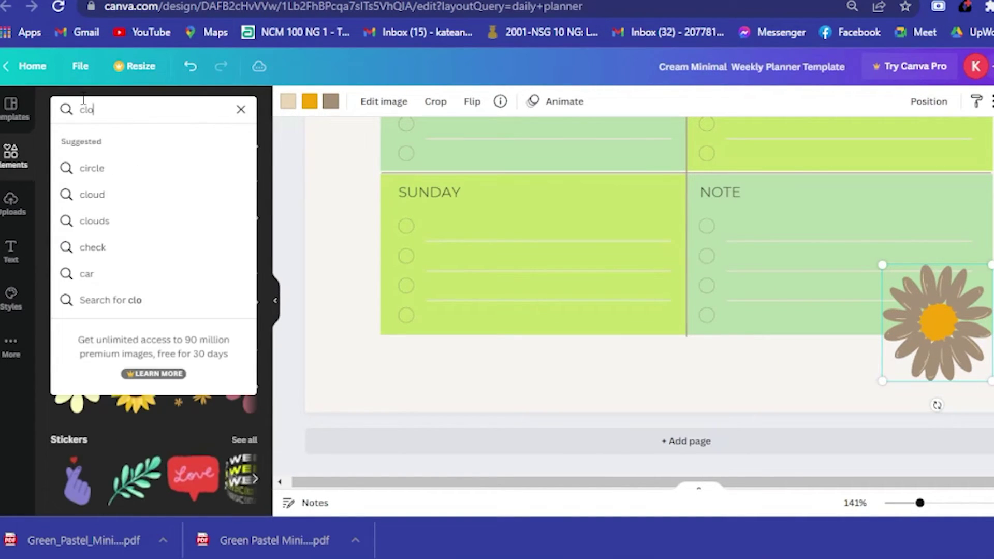
key("Return")
left_click(217, 365)
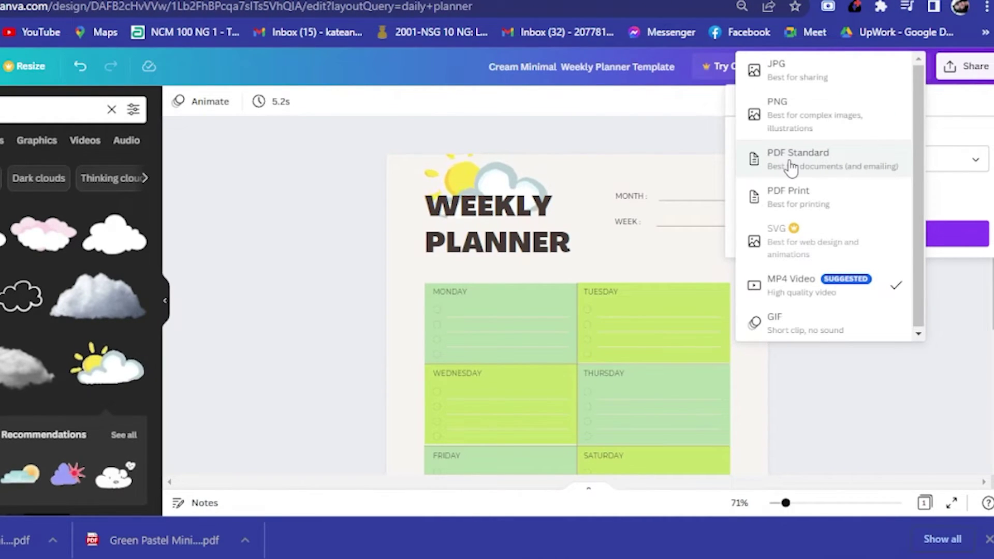
- Download the planner as a PDF Standard file and open it
left_click(790, 166)
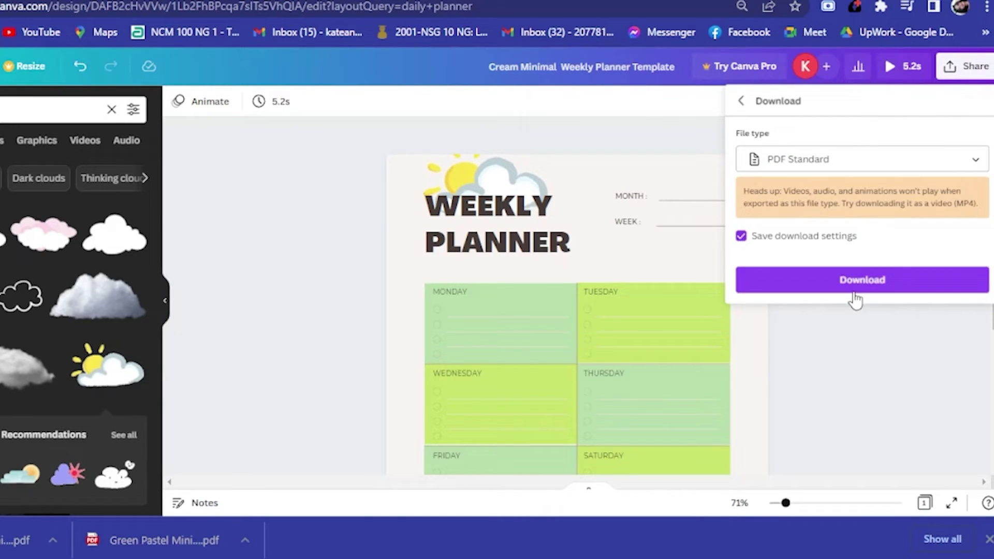
left_click(918, 289)
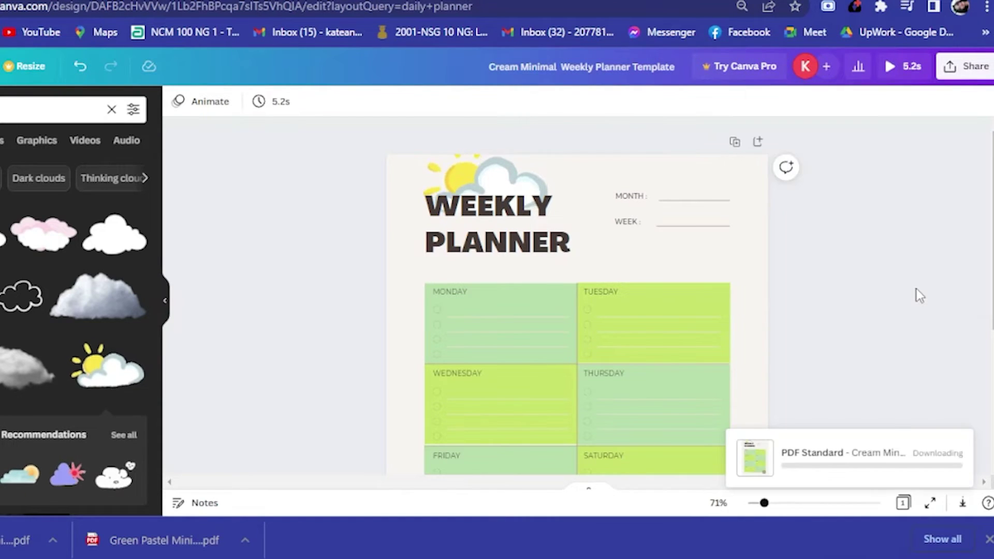
left_click(31, 540)
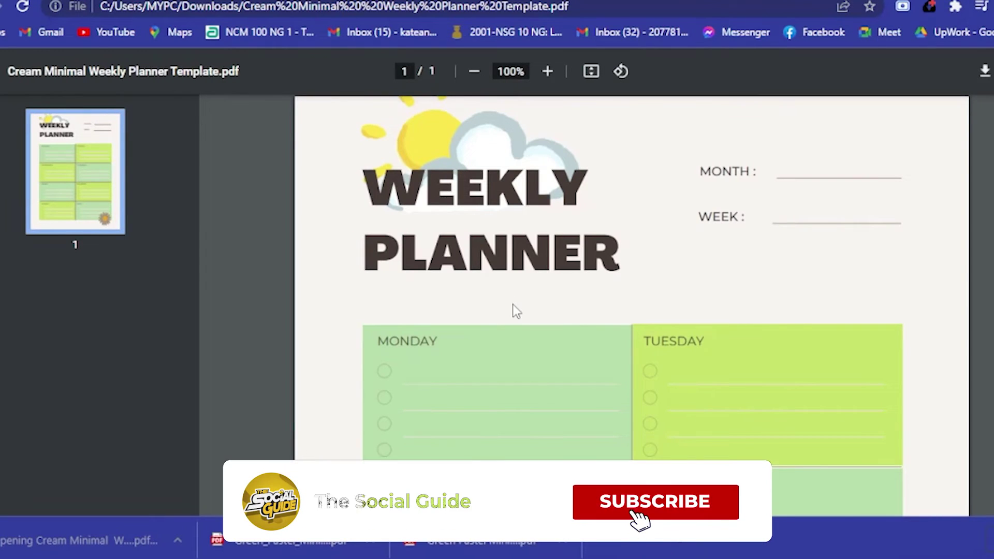
- Look over the full downloaded planner PDF, then switch to the PDFescape tab with Ctrl+Tab
scroll(448, 310, "down", 6)
scroll(512, 304, "down", 3)
scroll(513, 304, "up", 2)
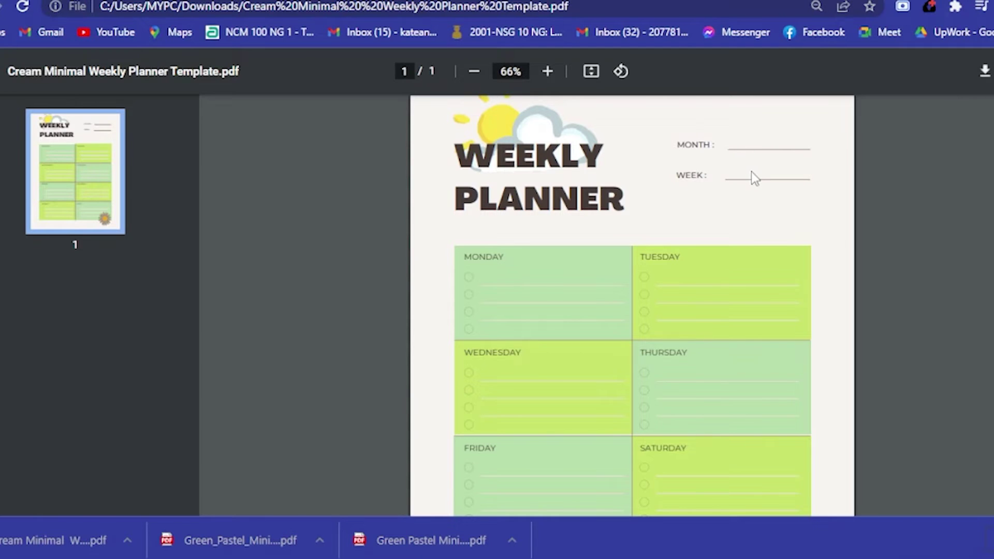
scroll(538, 370, "down", 2)
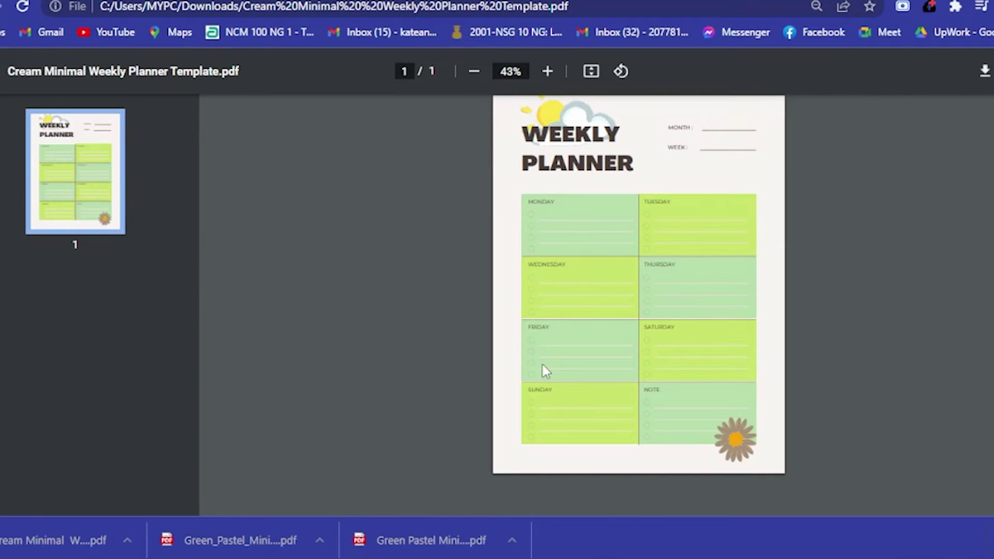
key("ctrl+Tab")
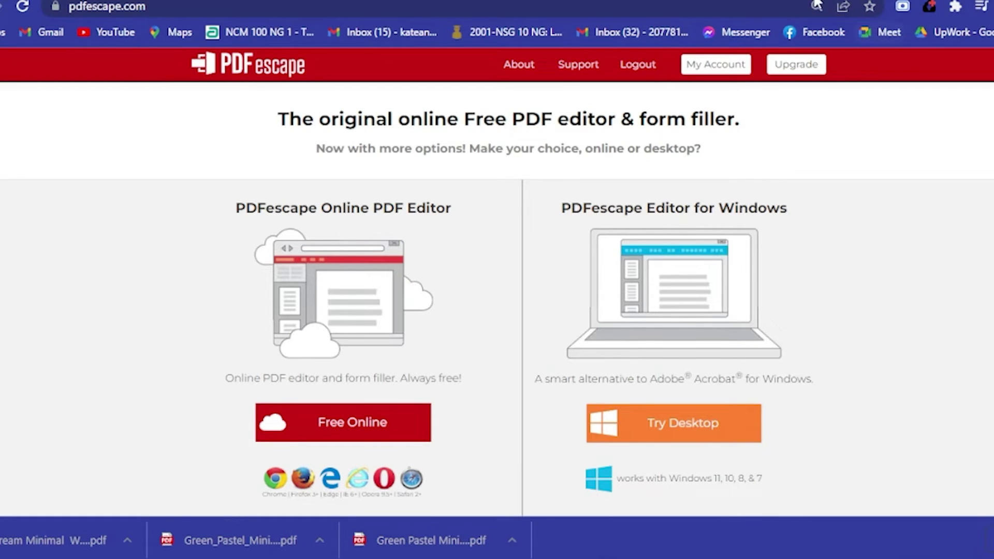
- Google 'pdfescape online' in a new tab and open the pdfescape.com homepage result
key("ctrl+t")
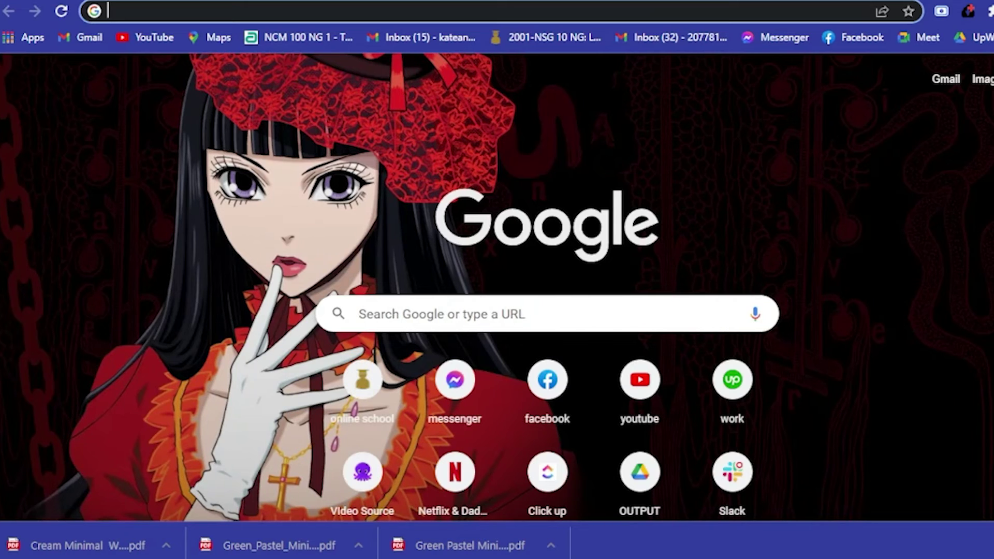
type("pdfes")
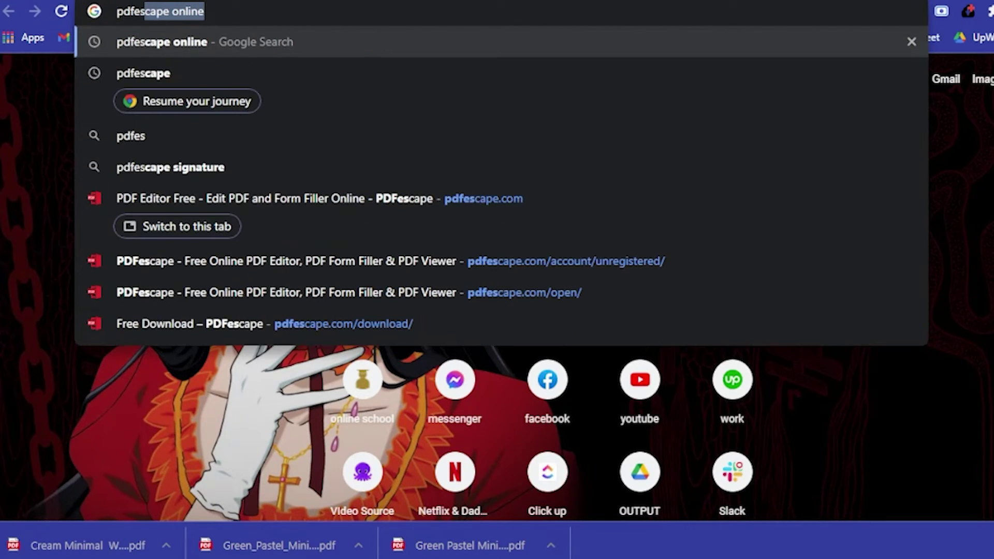
key("Return")
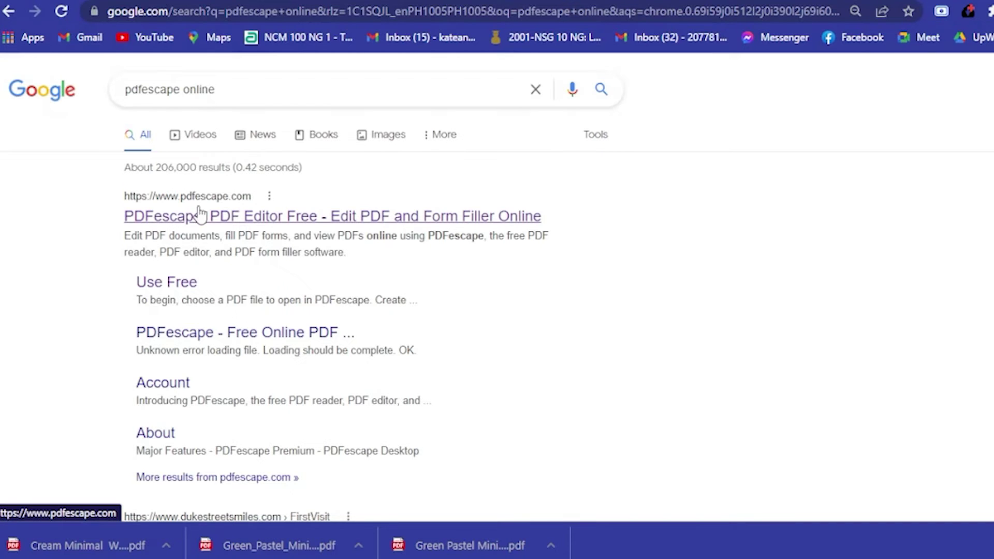
left_click(221, 216)
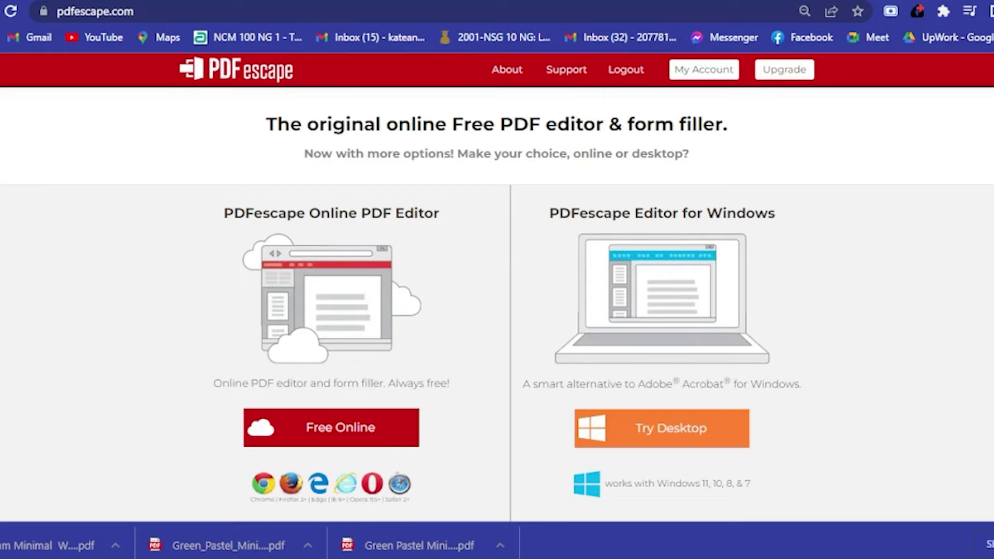
scroll(396, 380, "down", 1)
scroll(397, 378, "up", 1)
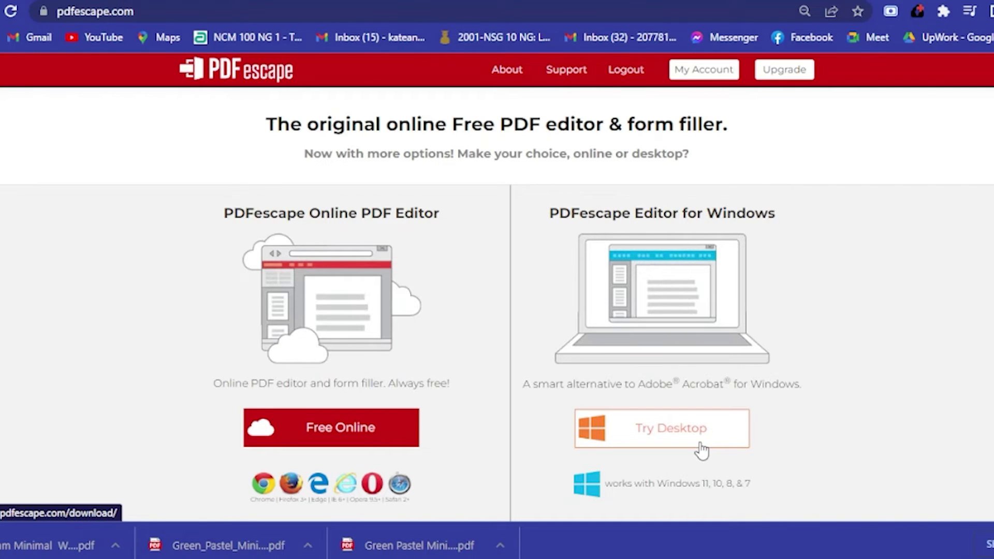
- Launch PDFescape's Free Online editor and choose Upload PDF to PDFescape
left_click(353, 434)
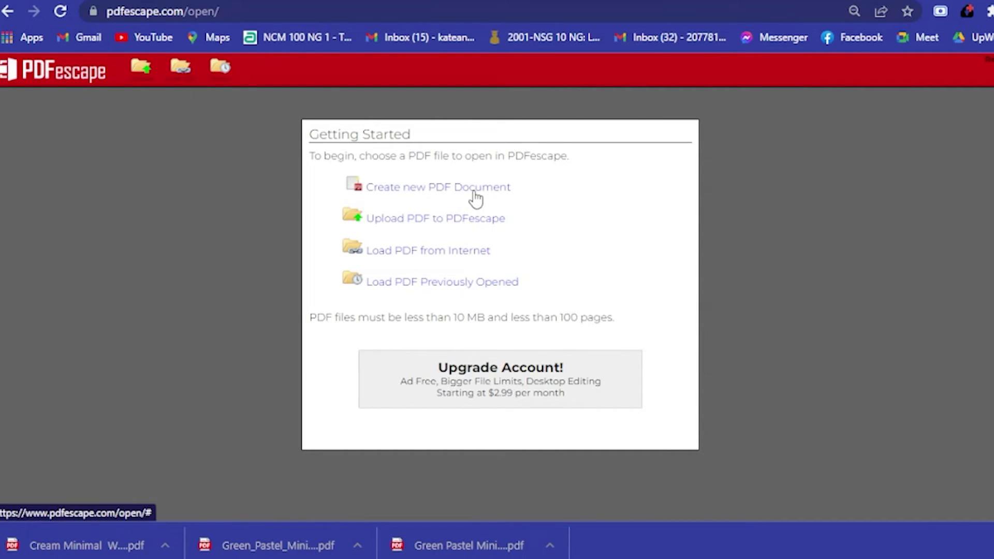
left_click(455, 219)
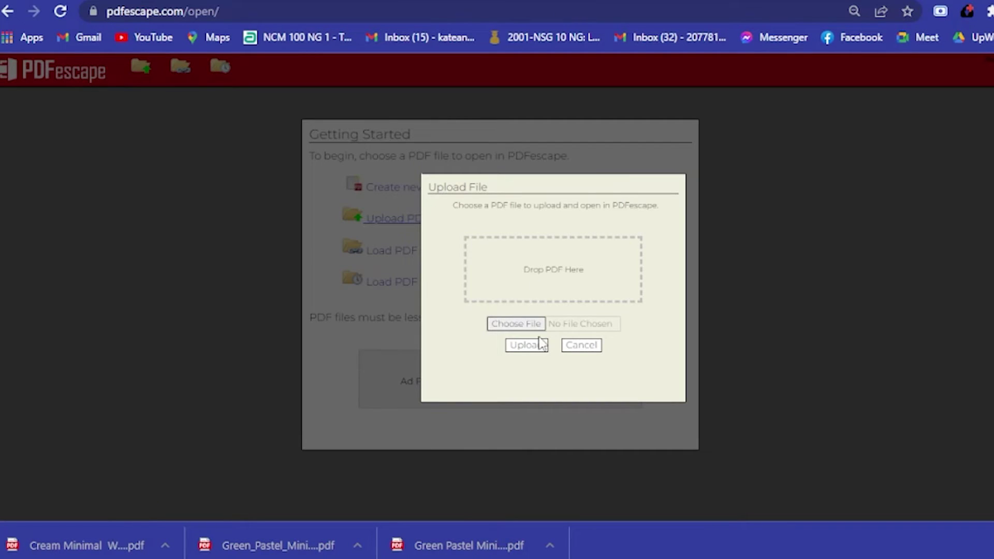
left_click_drag(74, 544, 111, 557)
- Drop the Cream Minimal planner PDF from the download bar onto PDFescape and let it load
left_click_drag(89, 547, 599, 271)
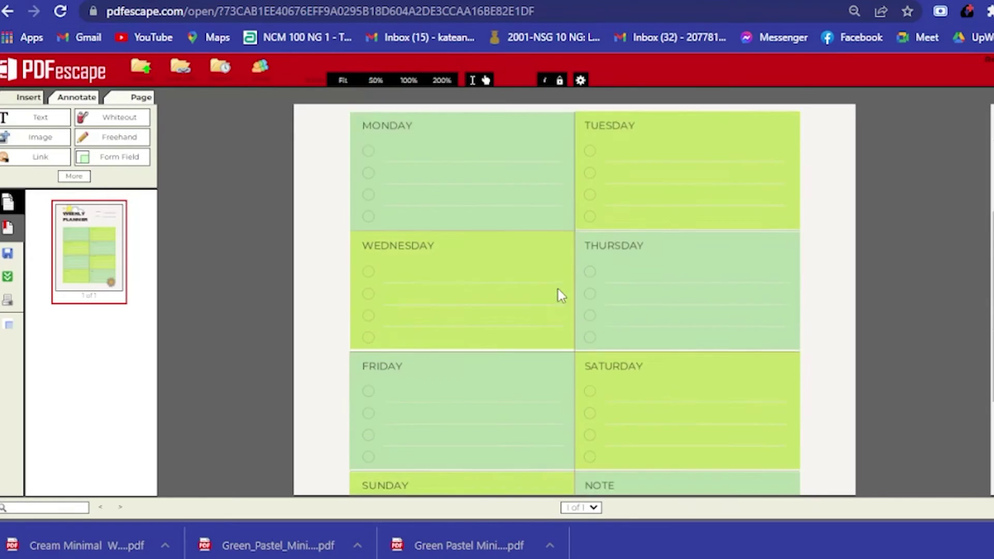
scroll(562, 295, "down", 3)
scroll(558, 289, "up", 5)
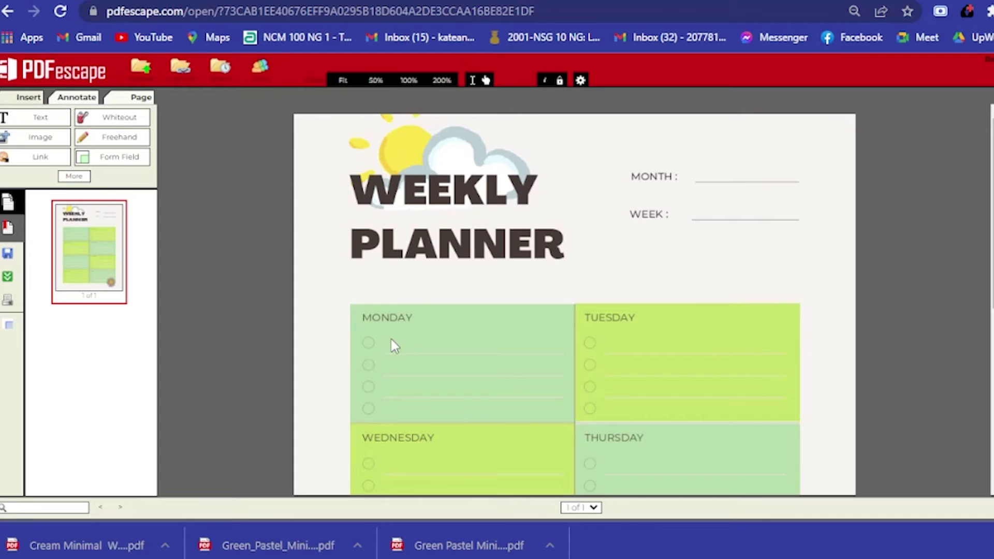
scroll(514, 350, "down", 2)
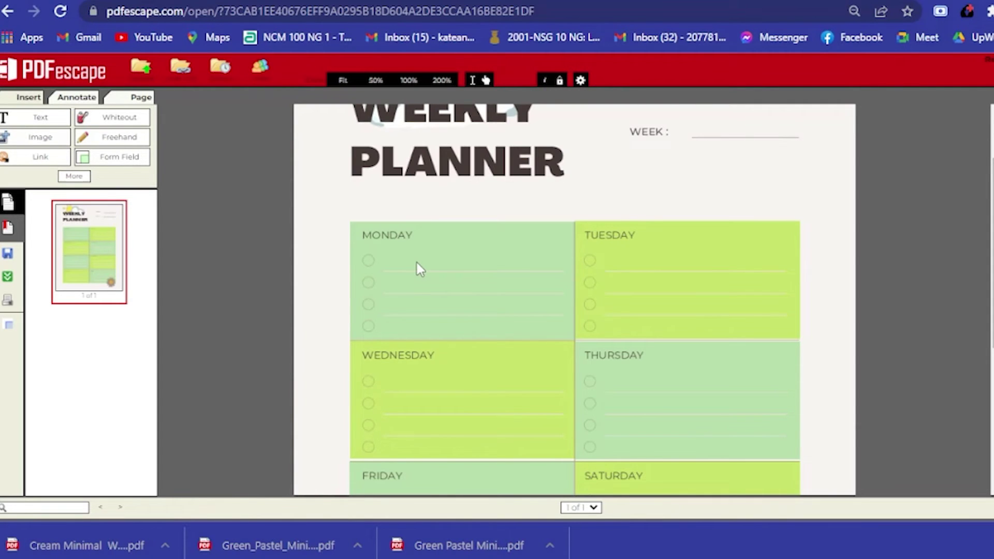
scroll(511, 267, "up", 2)
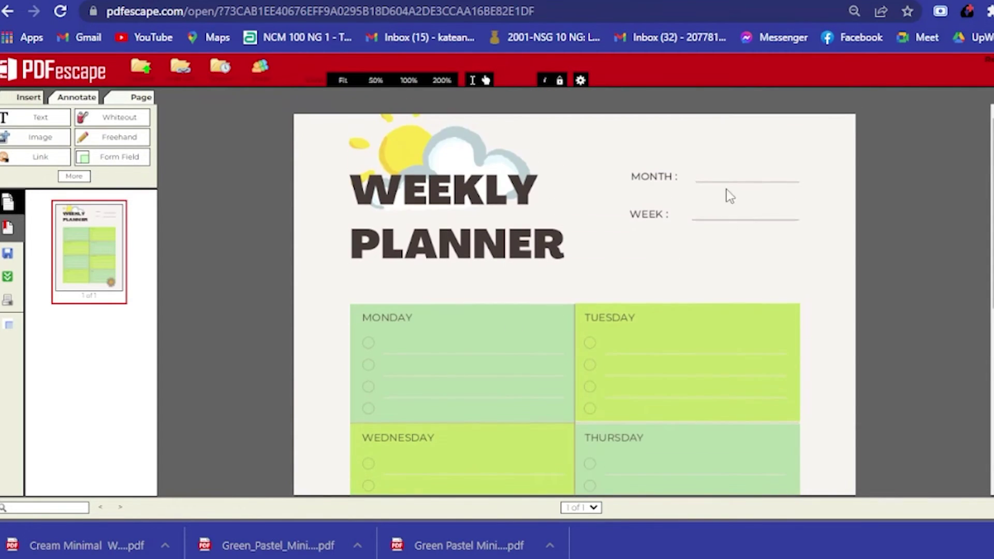
scroll(608, 297, "down", 7)
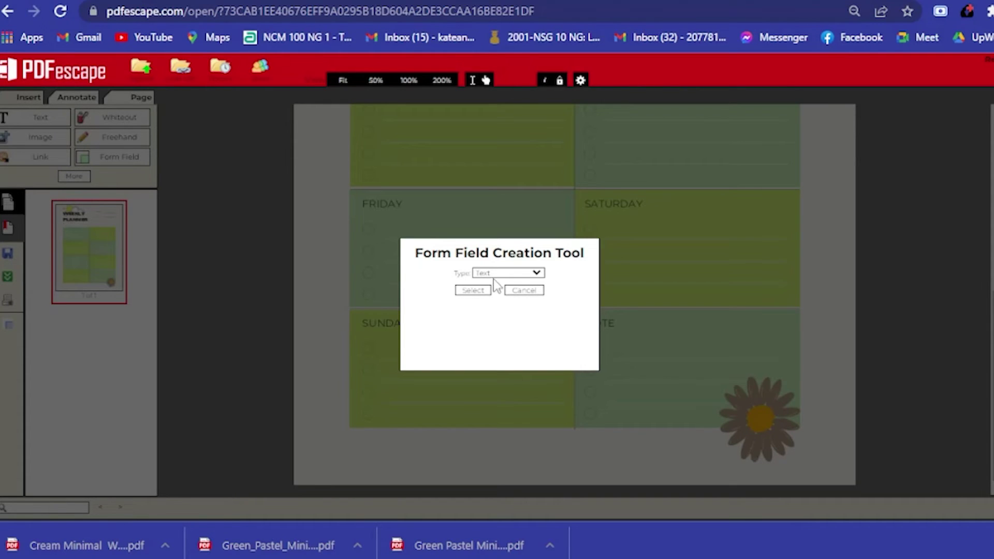
- Set the Form Field Creation Tool's field type to Text and confirm
left_click(529, 276)
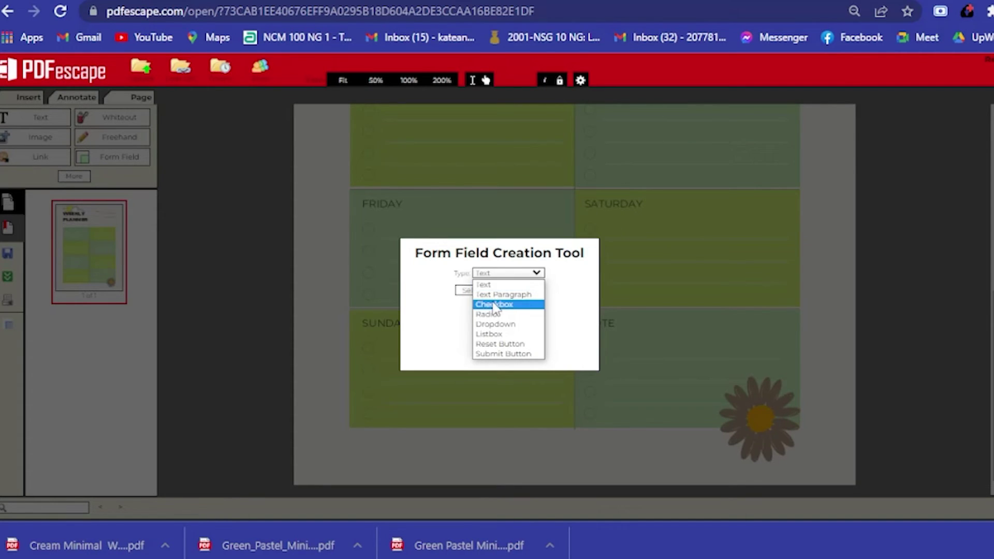
left_click(485, 285)
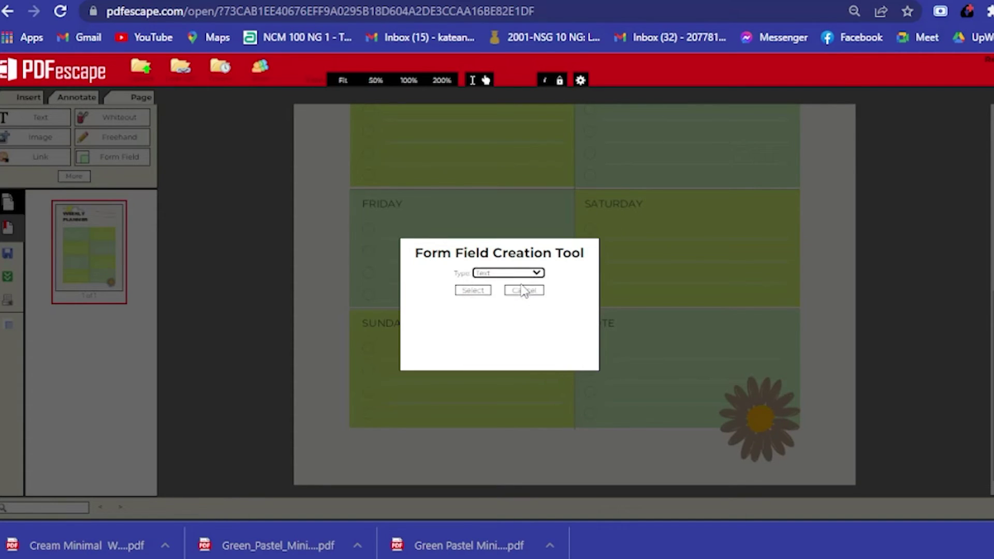
left_click(482, 289)
scroll(491, 301, "up", 6)
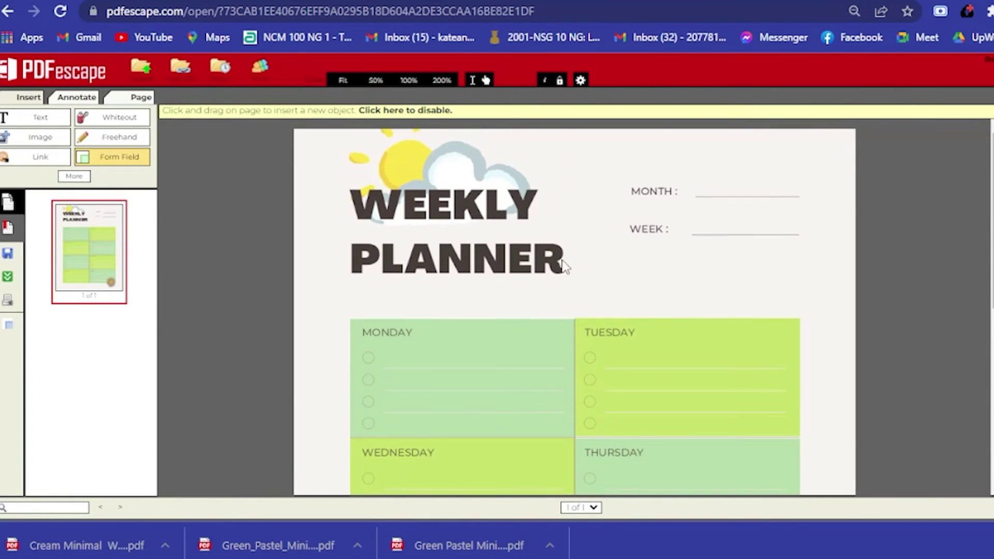
scroll(505, 306, "down", 2)
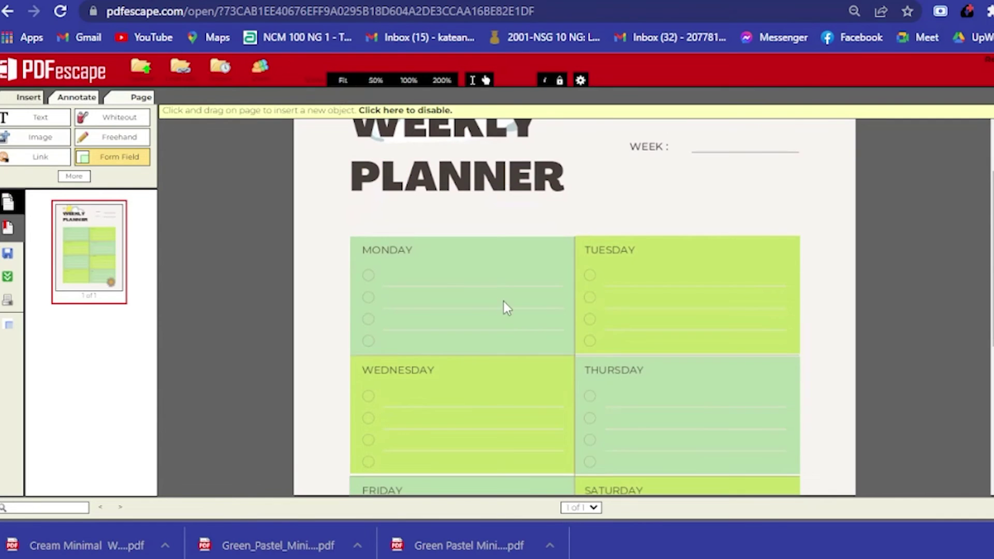
scroll(734, 231, "up", 2)
- Place and size fillable text fields on the MONTH and WEEK lines
left_click(715, 179)
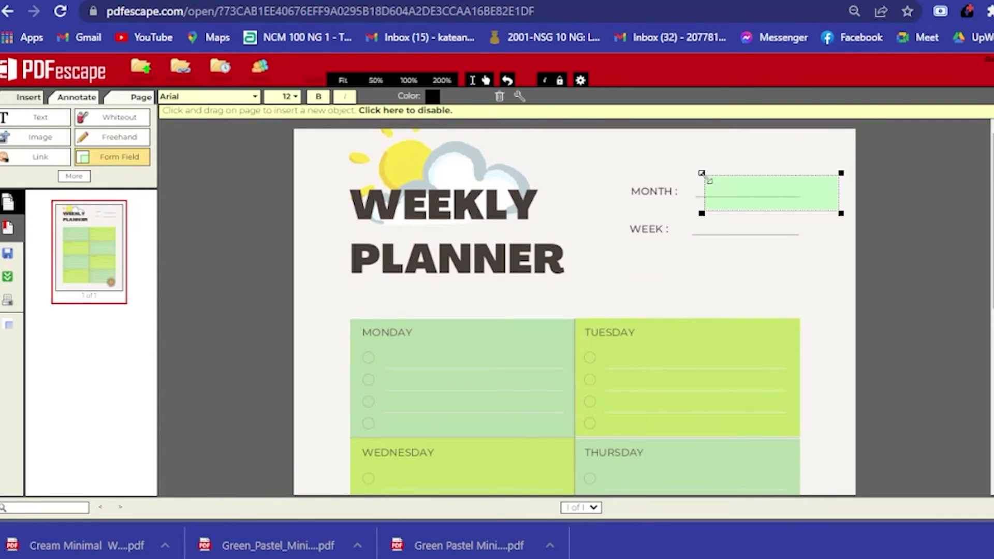
left_click_drag(754, 191, 747, 175)
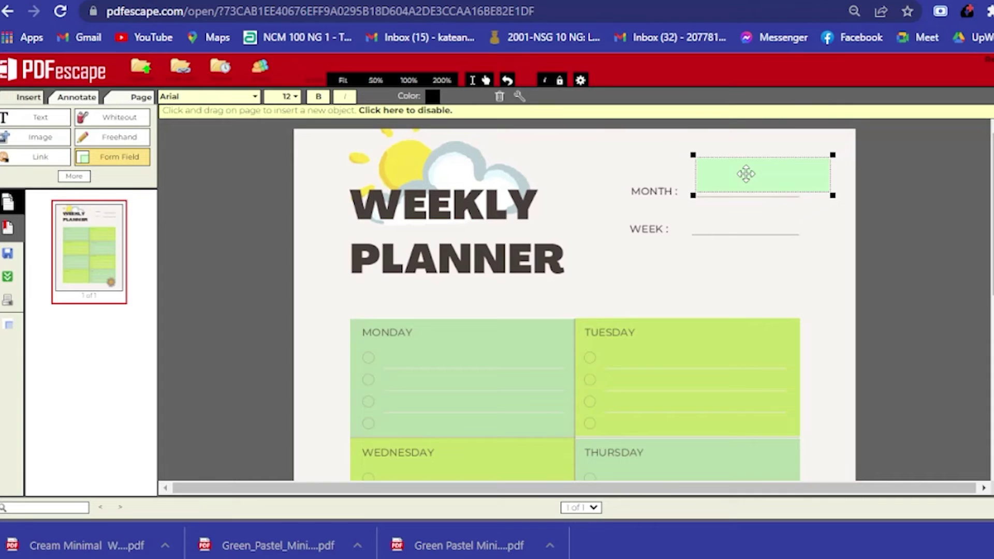
left_click_drag(830, 200, 808, 197)
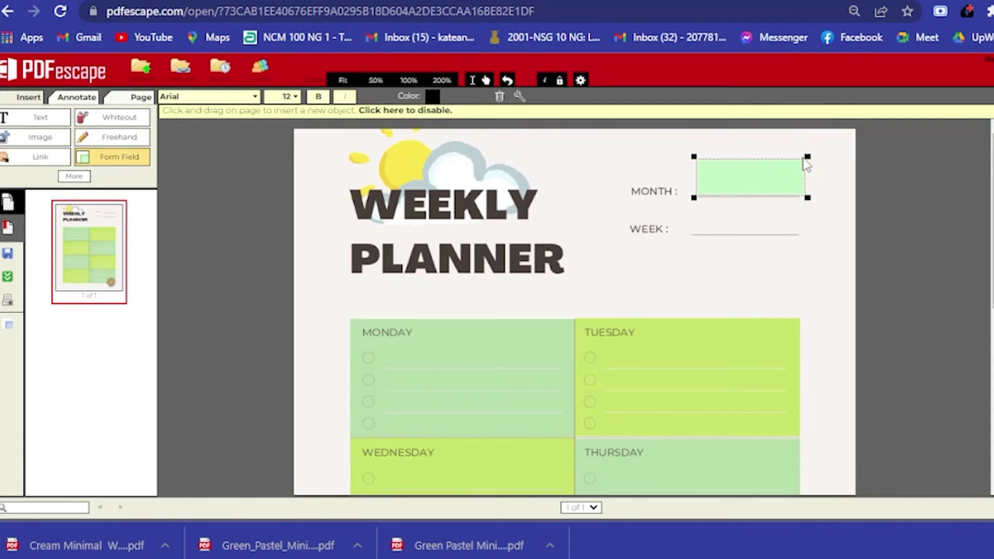
left_click_drag(807, 156, 814, 165)
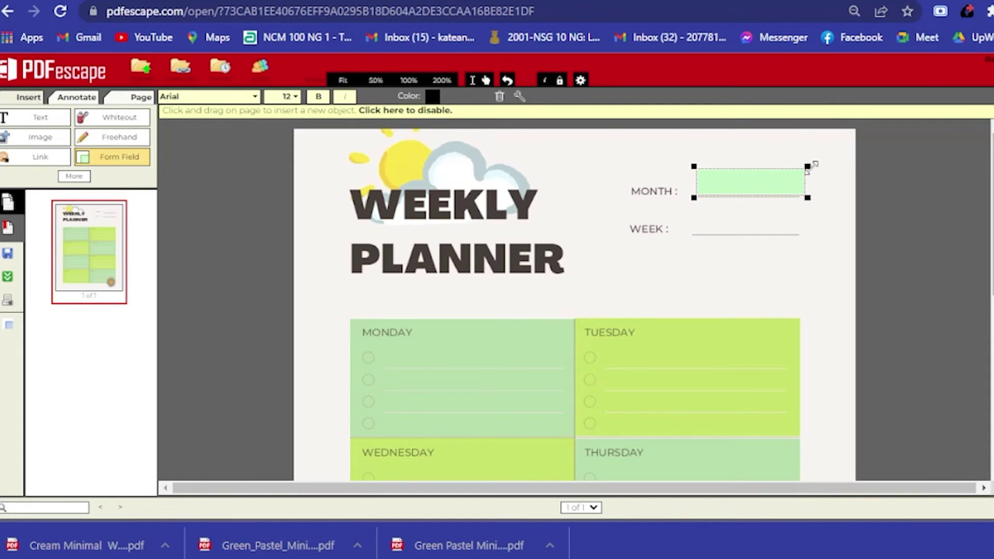
left_click(708, 227)
mouse_move(801, 249)
left_mouse_down()
mouse_move(797, 229)
mouse_move(819, 236)
mouse_move(804, 237)
left_mouse_up()
- Add text fields on Monday's four task lines, resizing each to fit its line
scroll(389, 330, "down", 2)
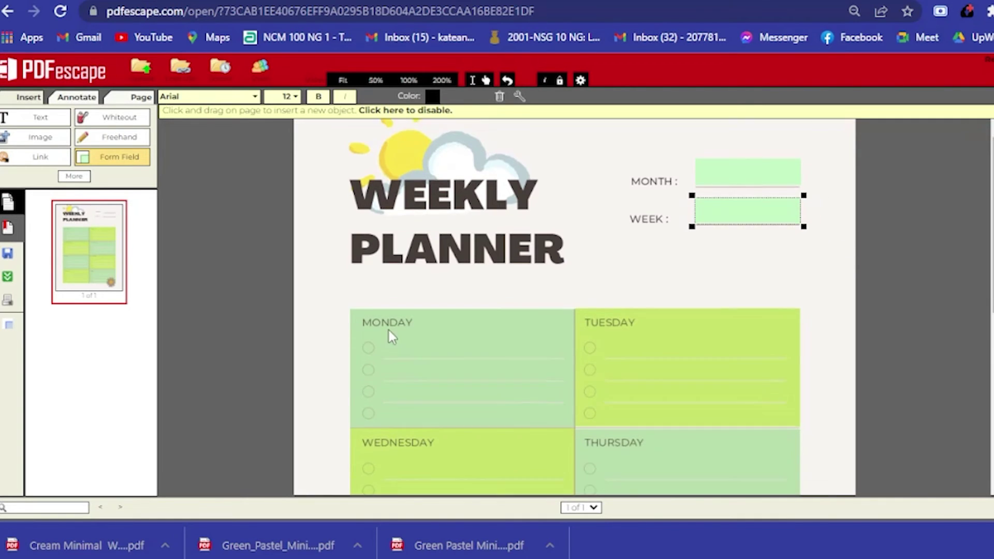
left_click(396, 266)
left_click_drag(395, 302, 418, 275)
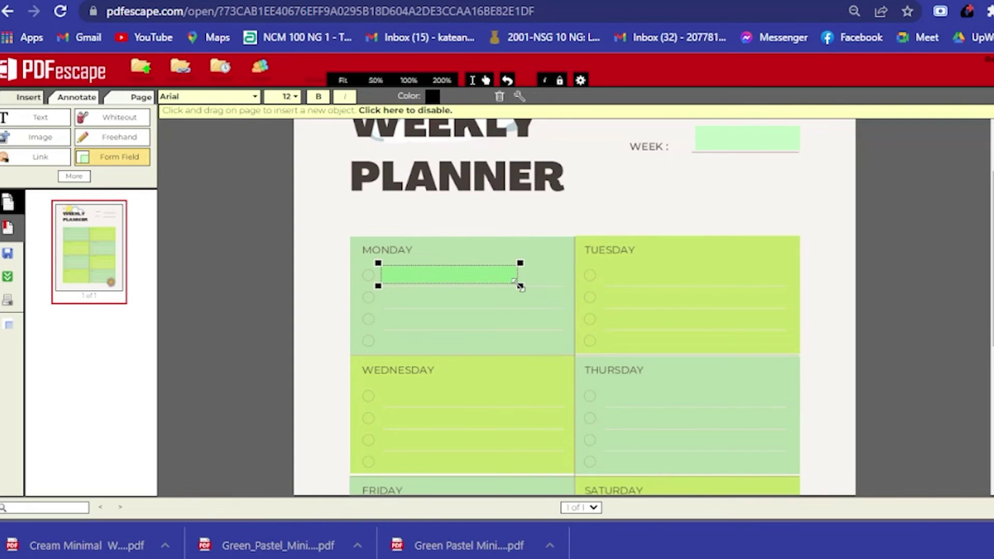
left_click_drag(521, 286, 565, 287)
mouse_move(391, 292)
left_mouse_down()
mouse_move(529, 331)
mouse_move(461, 311)
mouse_move(569, 311)
left_mouse_up()
left_click(382, 311)
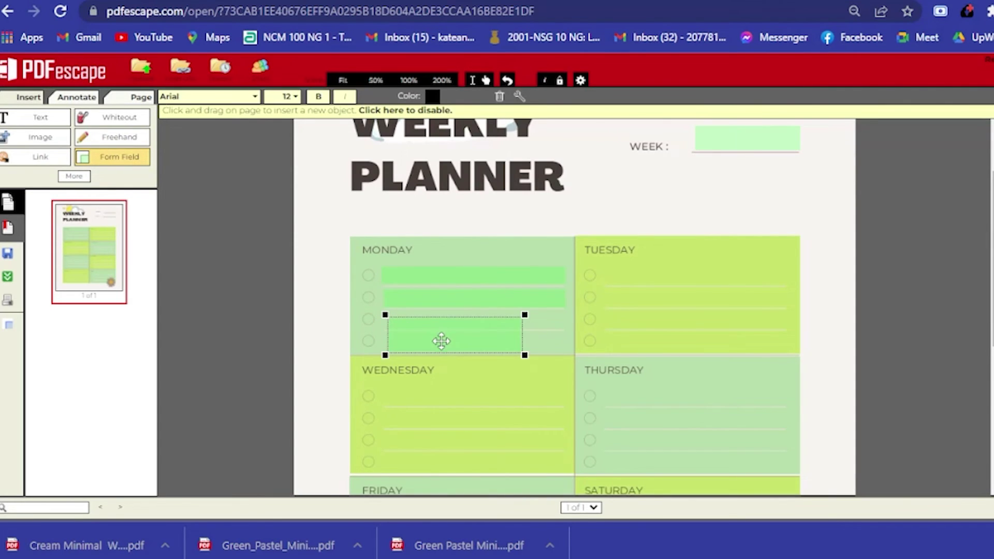
left_click_drag(444, 340, 436, 335)
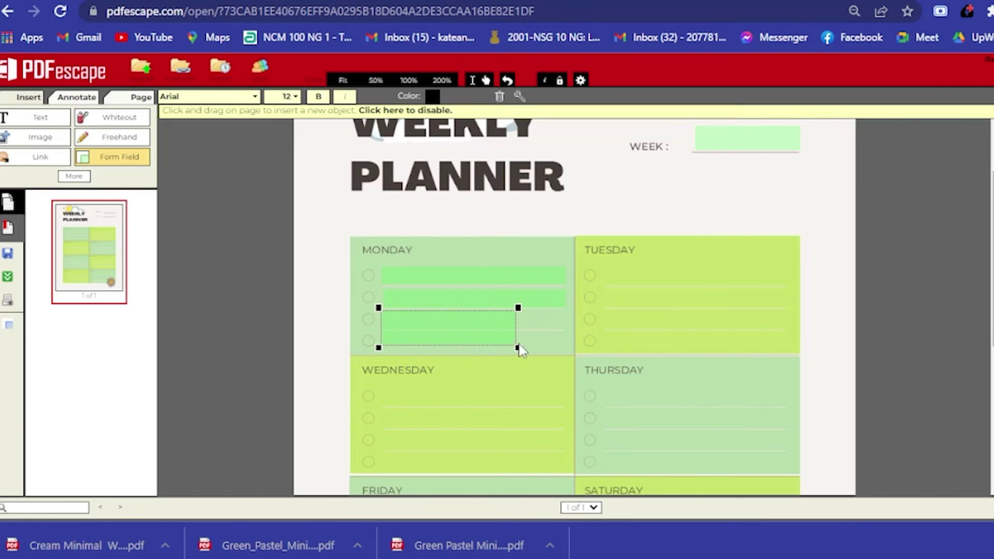
left_click(496, 337)
left_click_drag(519, 348, 569, 330)
left_click(411, 331)
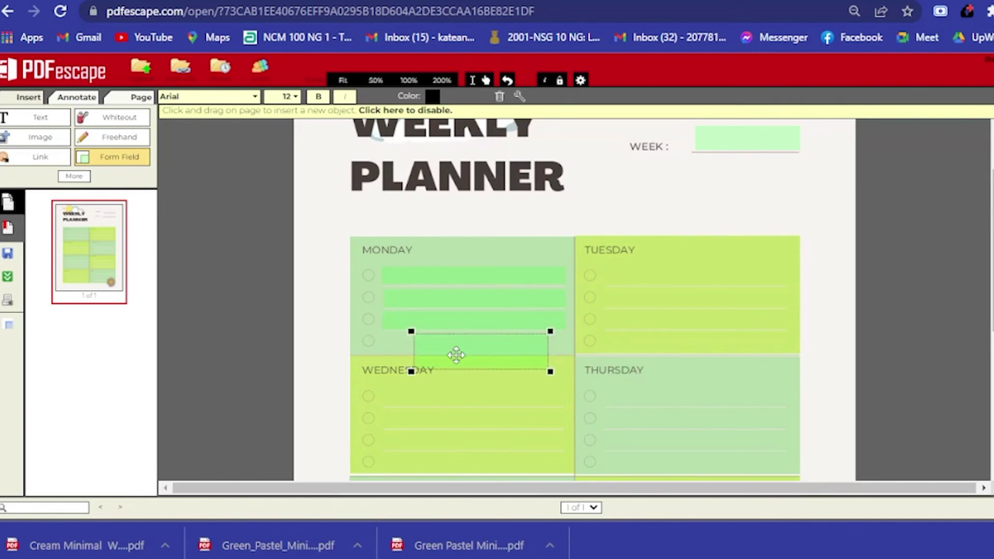
left_click_drag(456, 355, 441, 351)
scroll(565, 390, "down", 5)
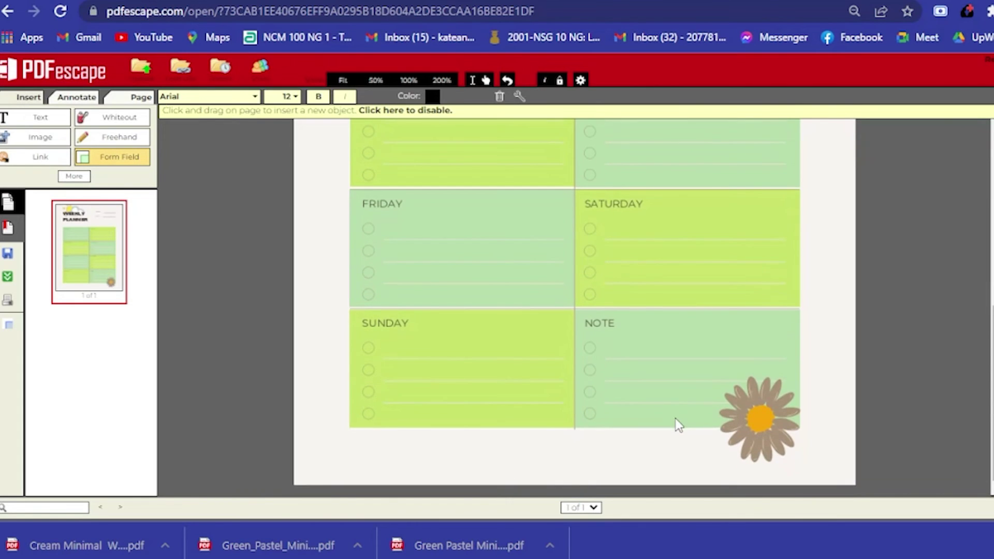
scroll(619, 358, "up", 7)
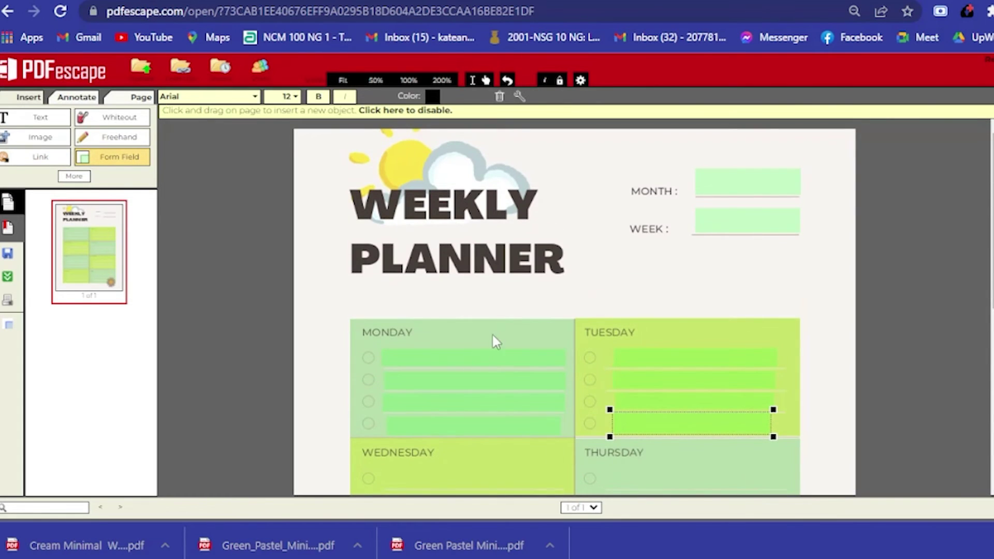
scroll(566, 263, "down", 6)
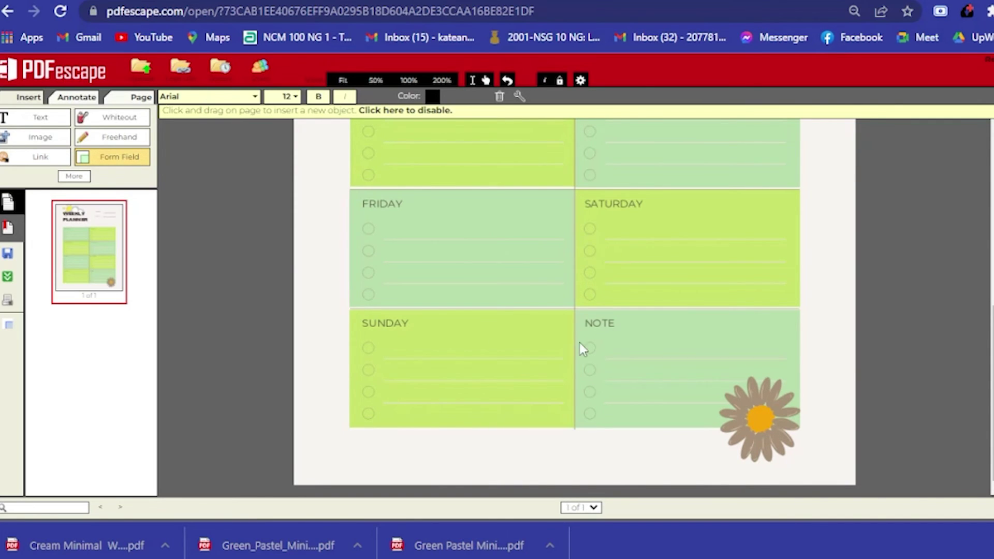
scroll(559, 352, "up", 3)
scroll(538, 356, "up", 3)
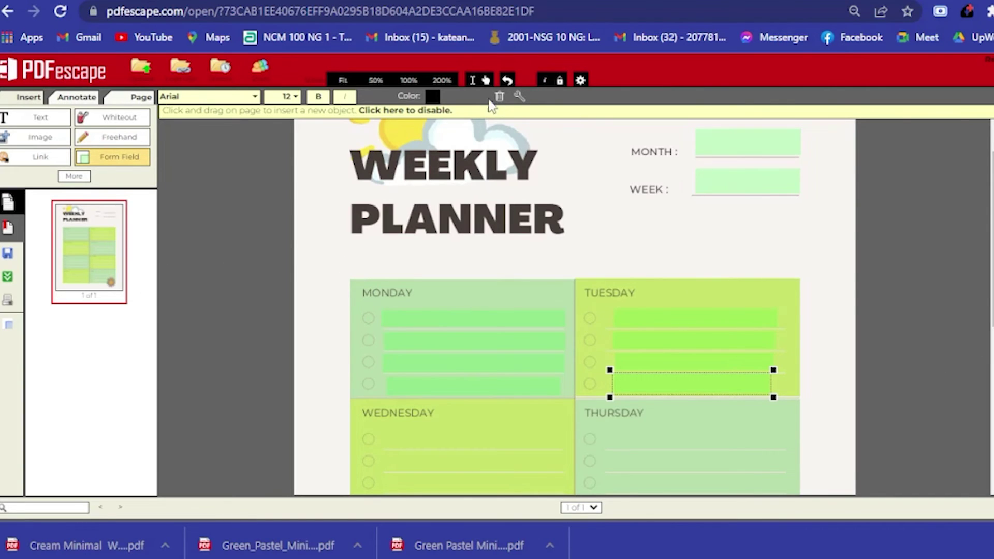
- Check Monday's first field, then save the fillable planner and download it as a Cream_Minimal PDF
left_click(423, 110)
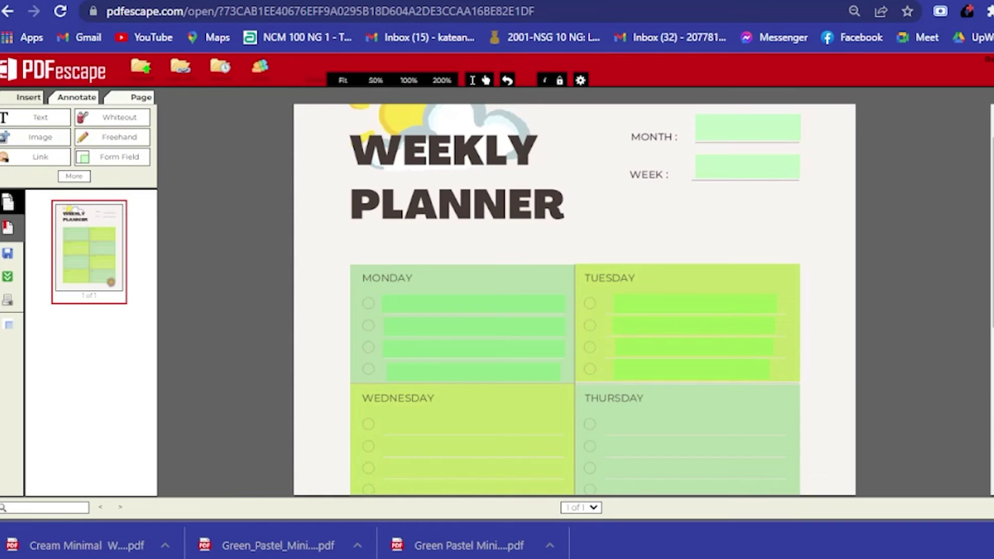
left_click(483, 307)
left_click(487, 304)
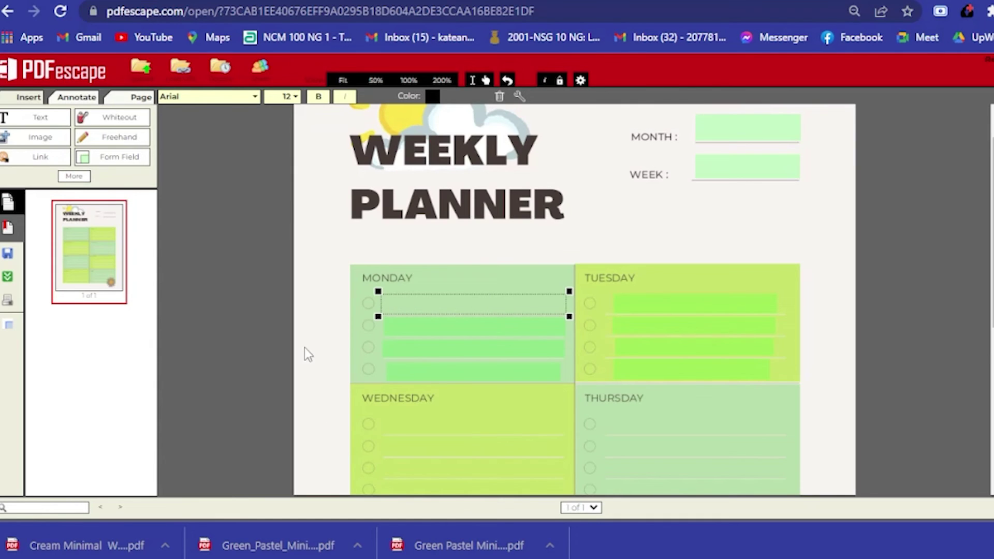
left_click(237, 310)
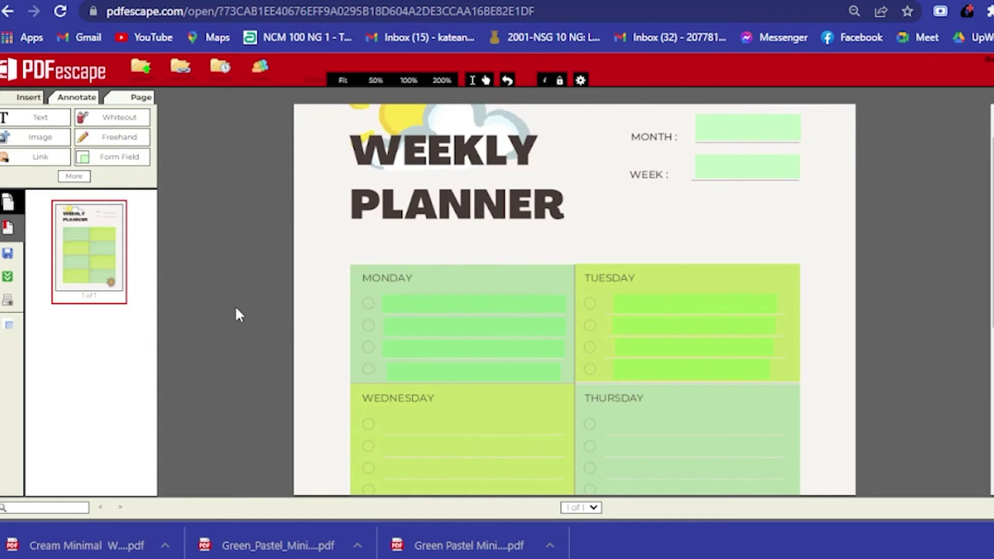
left_click(10, 257)
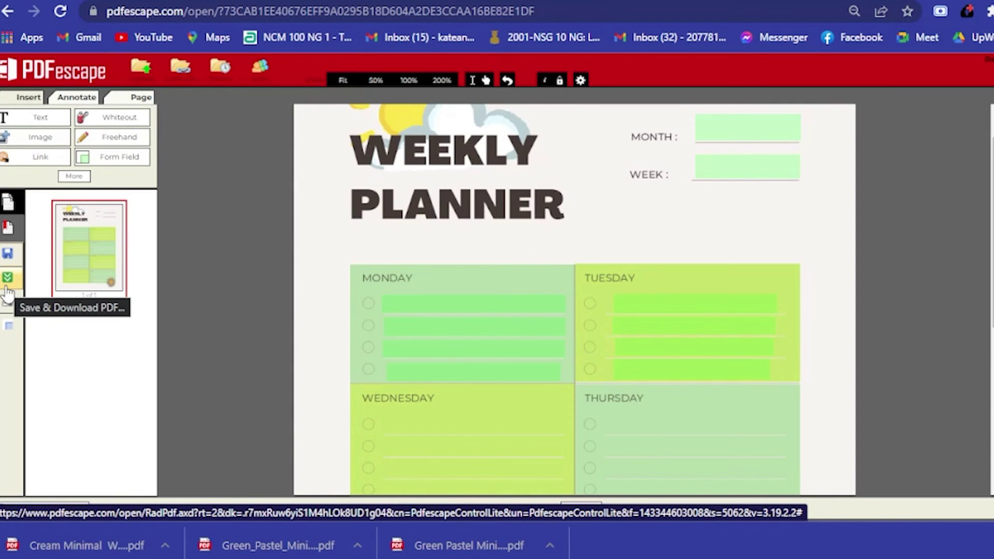
left_click(7, 289)
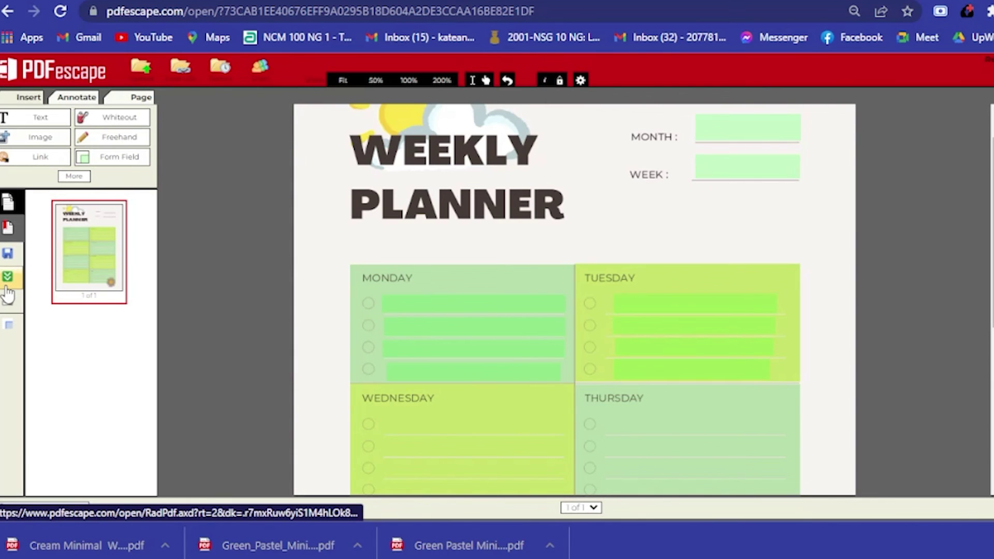
- Open the downloaded planner and enter "read pages 78-90" in Monday's first task field
left_click(120, 553)
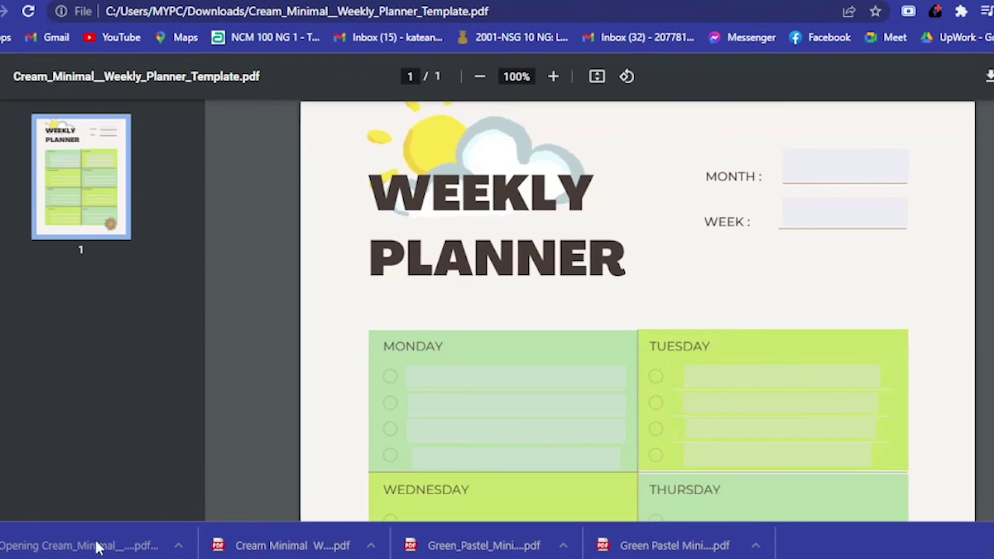
scroll(479, 291, "down", 3)
left_click(548, 203)
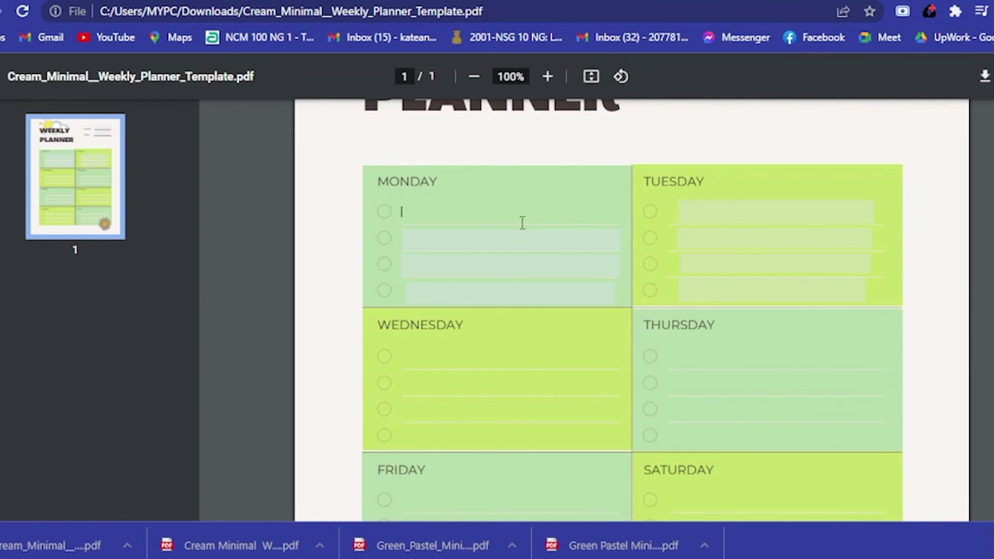
left_click(495, 239)
left_click(477, 292)
left_click(787, 217)
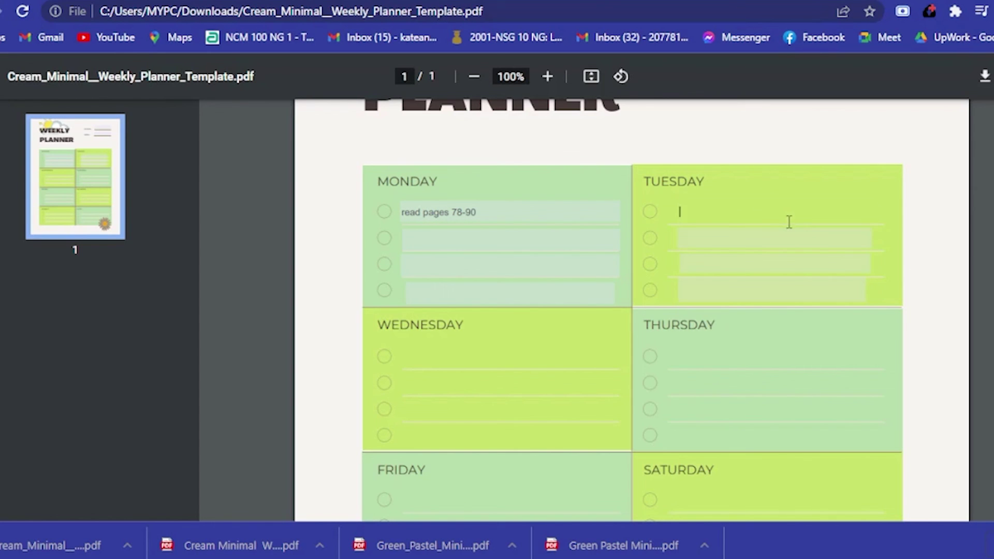
- Fill in the MONTH field with May and move on to the WEEK field
scroll(691, 377, "up", 3)
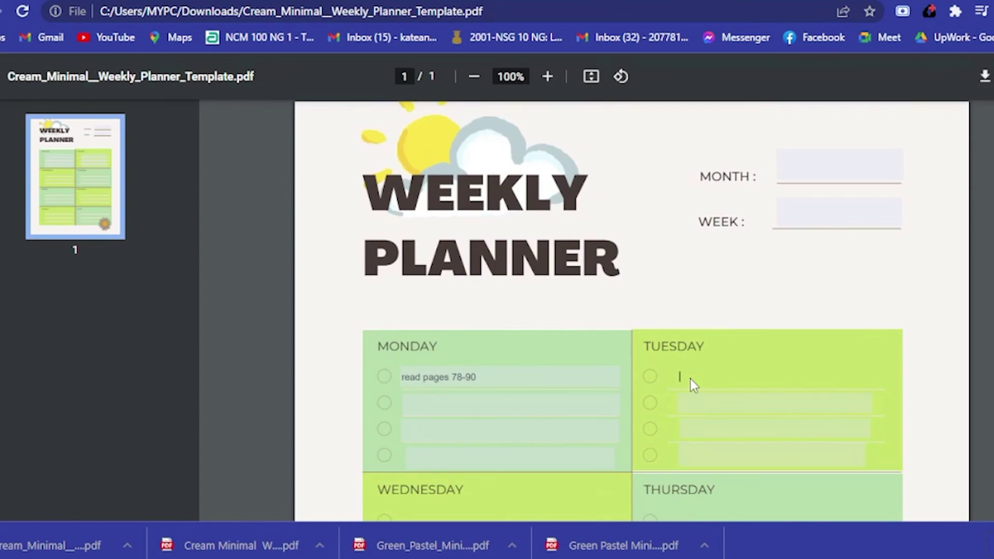
left_click(796, 178)
left_click(795, 224)
scroll(737, 310, "down", 9)
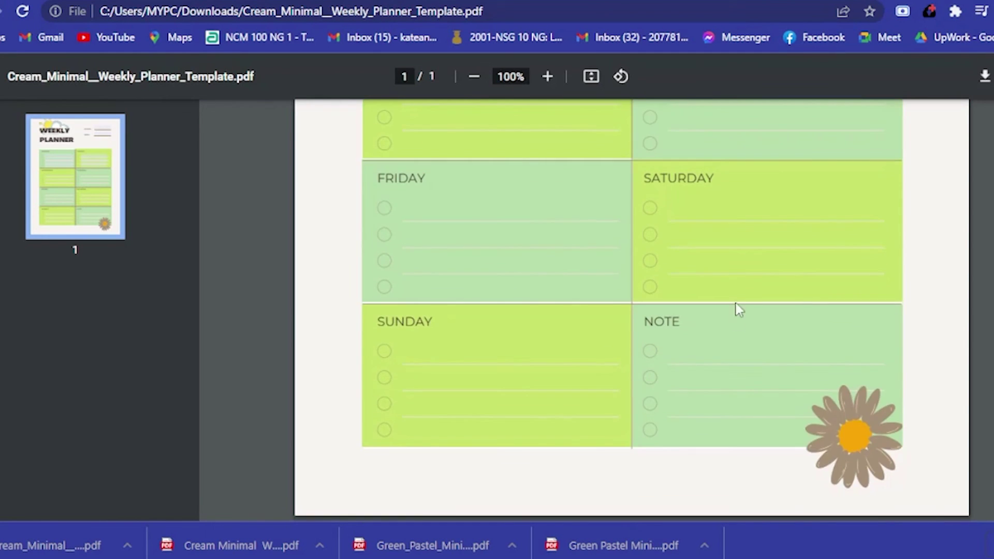
scroll(737, 325, "up", 5)
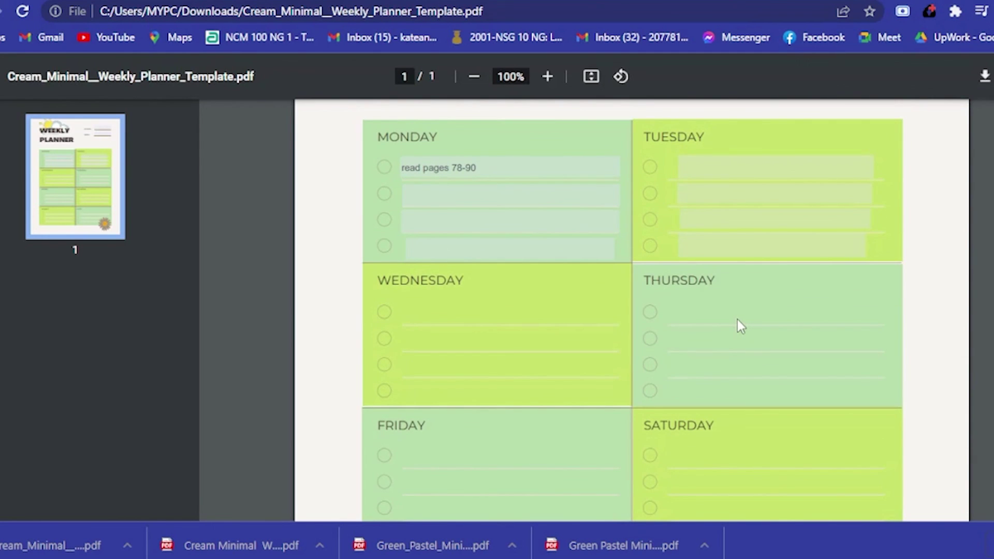